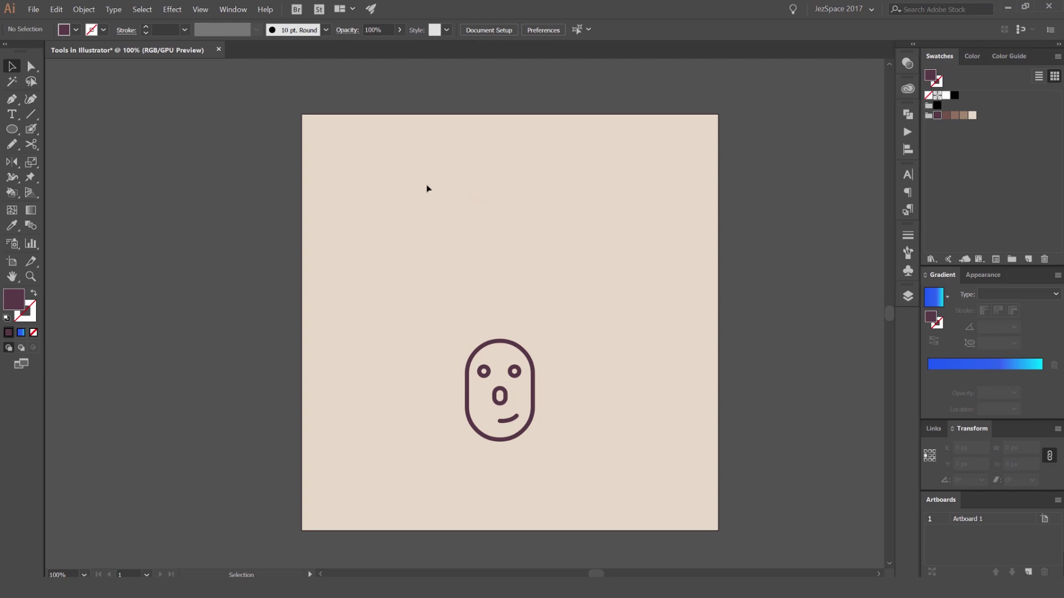
# Switch briefly to the Paintbrush tool, and return to the Blob Brush tool
pyautogui.click(32, 131)
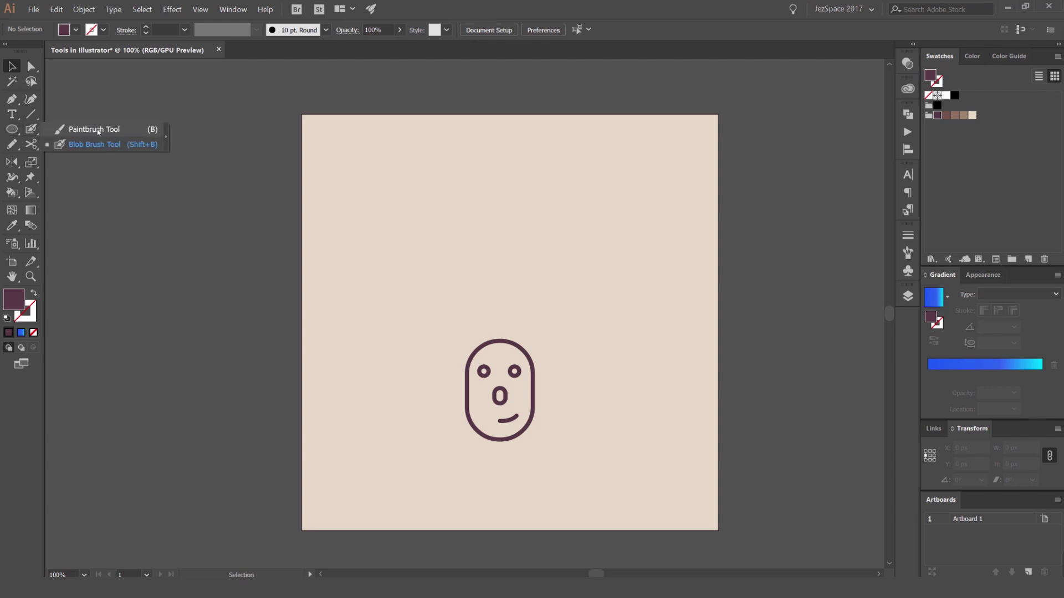
pyautogui.click(123, 134)
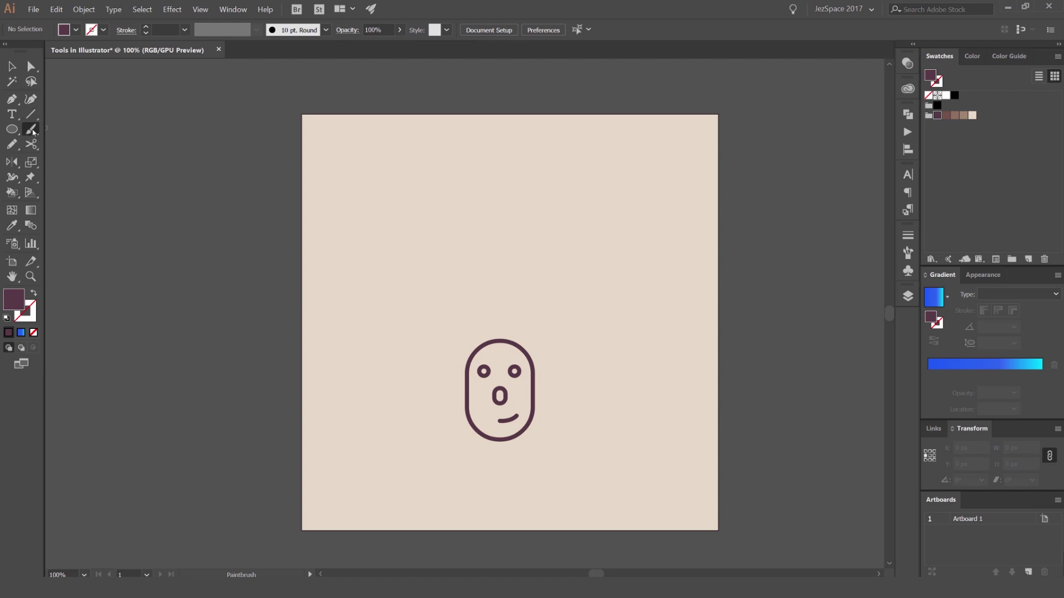
pyautogui.click(32, 131)
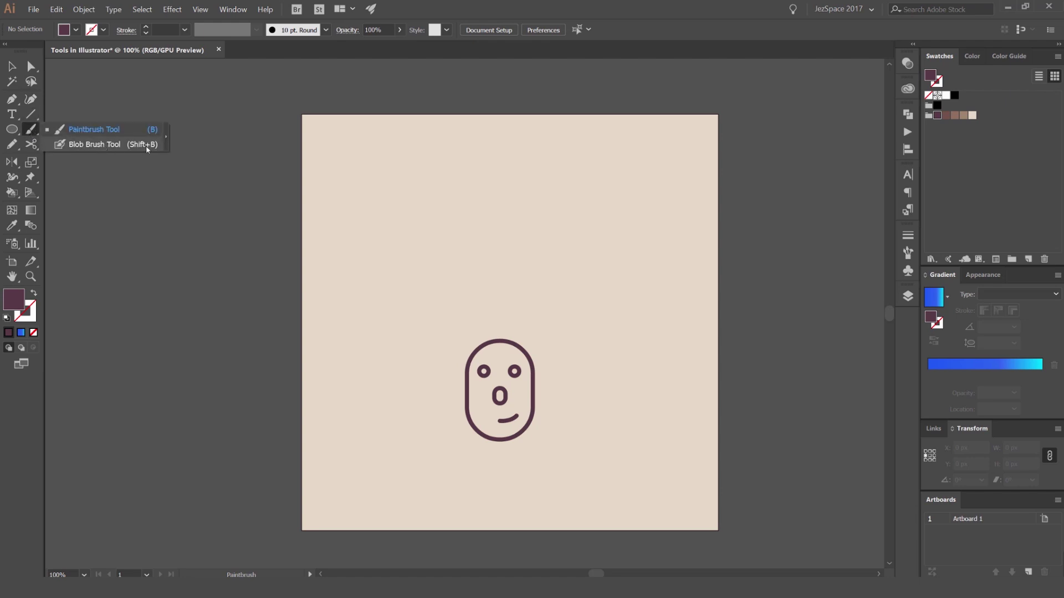
pyautogui.click(95, 145)
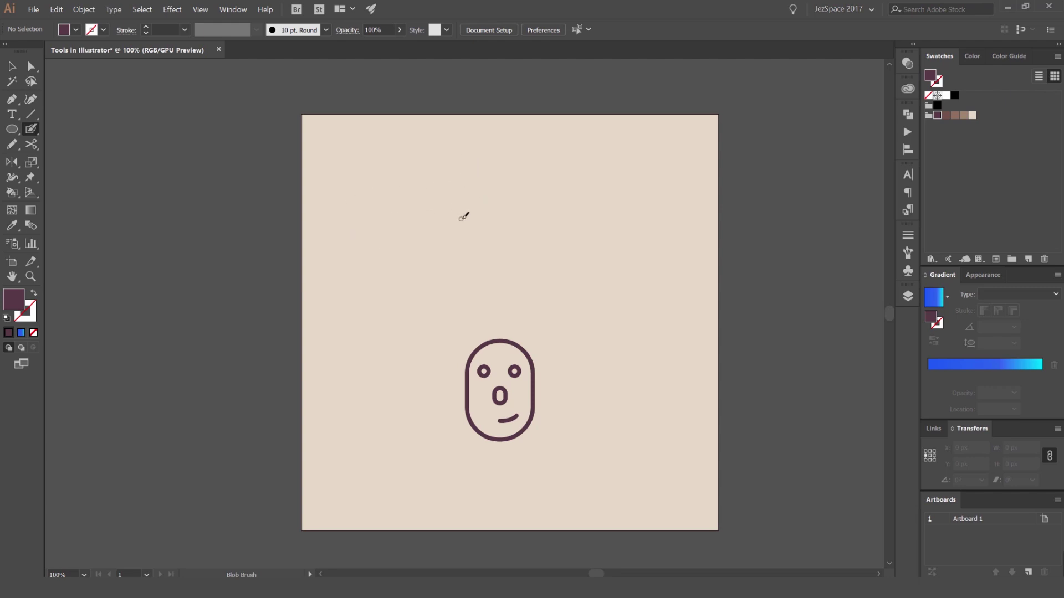
# Choose the Touch Calligraphic brush and paint a wavy dark purple stroke across the empty area above the face
pyautogui.click(326, 30)
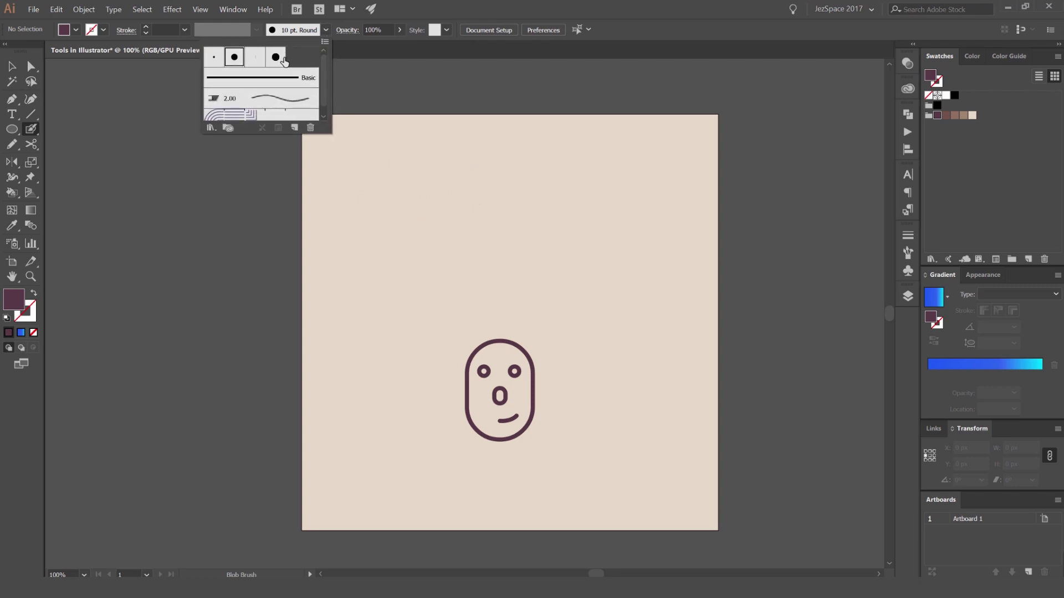
pyautogui.click(277, 62)
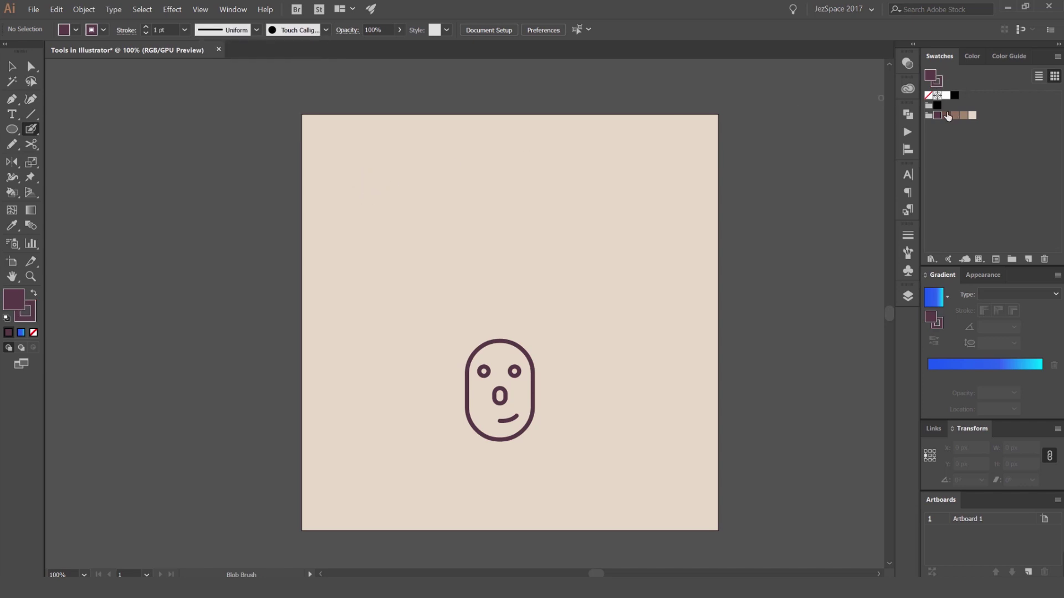
pyautogui.moveTo(355, 145)
pyautogui.mouseDown()
pyautogui.moveTo(358, 189)
pyautogui.moveTo(438, 195)
pyautogui.moveTo(439, 220)
pyautogui.moveTo(463, 220)
pyautogui.moveTo(485, 188)
pyautogui.moveTo(515, 192)
pyautogui.moveTo(518, 218)
pyautogui.moveTo(555, 203)
pyautogui.moveTo(539, 162)
pyautogui.moveTo(576, 155)
pyautogui.mouseUp()
# Select the painted wavy stroke and examine its filled outline and anchor points up close
pyautogui.press('v')
pyautogui.click(545, 167)
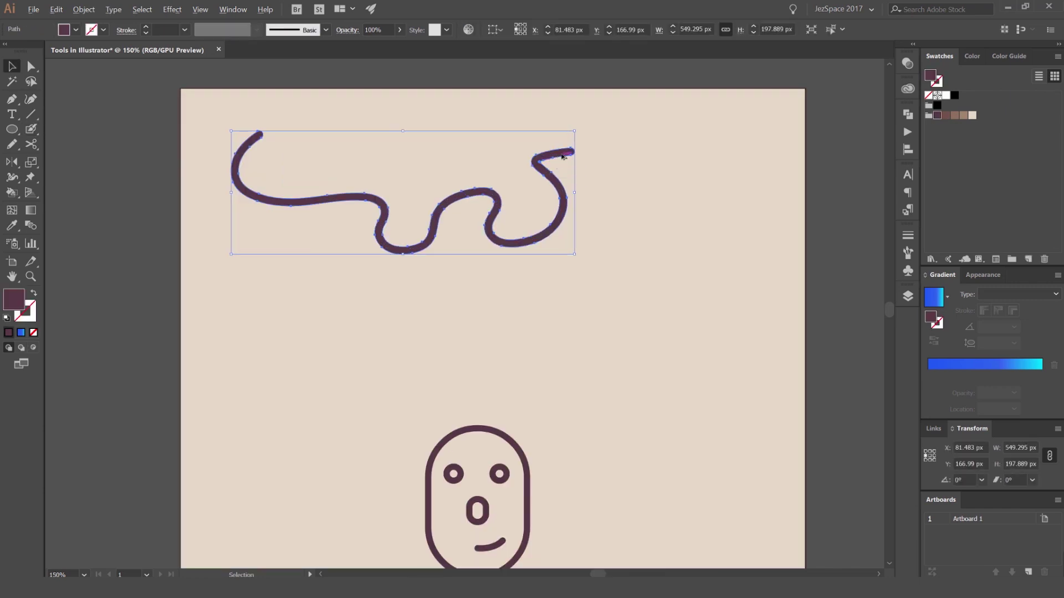
pyautogui.scroll(3, 565, 166)
pyautogui.scroll(2, 557, 191)
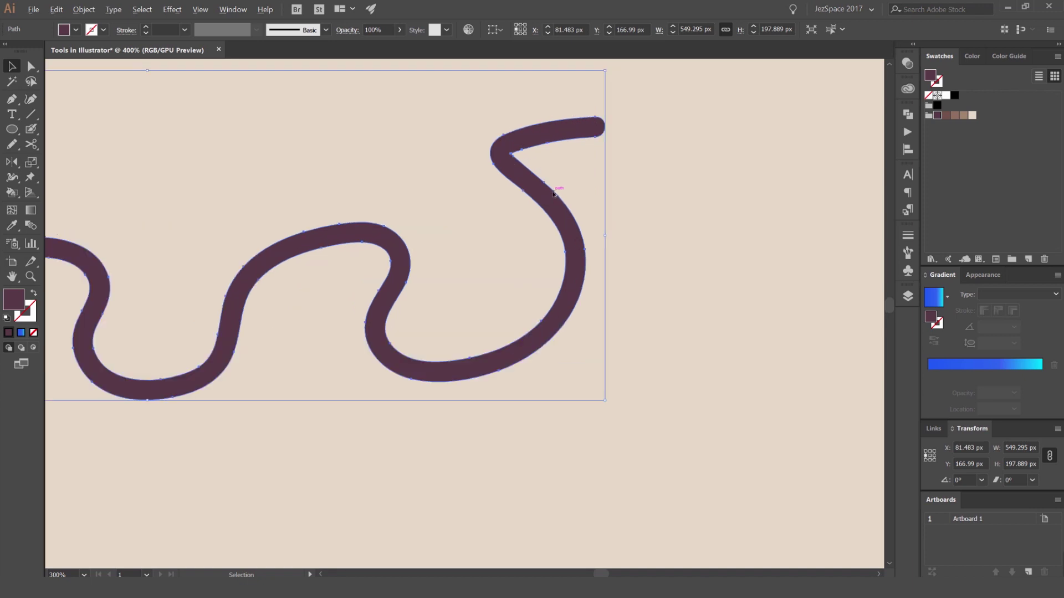
pyautogui.scroll(1, 515, 158)
pyautogui.scroll(1, 540, 178)
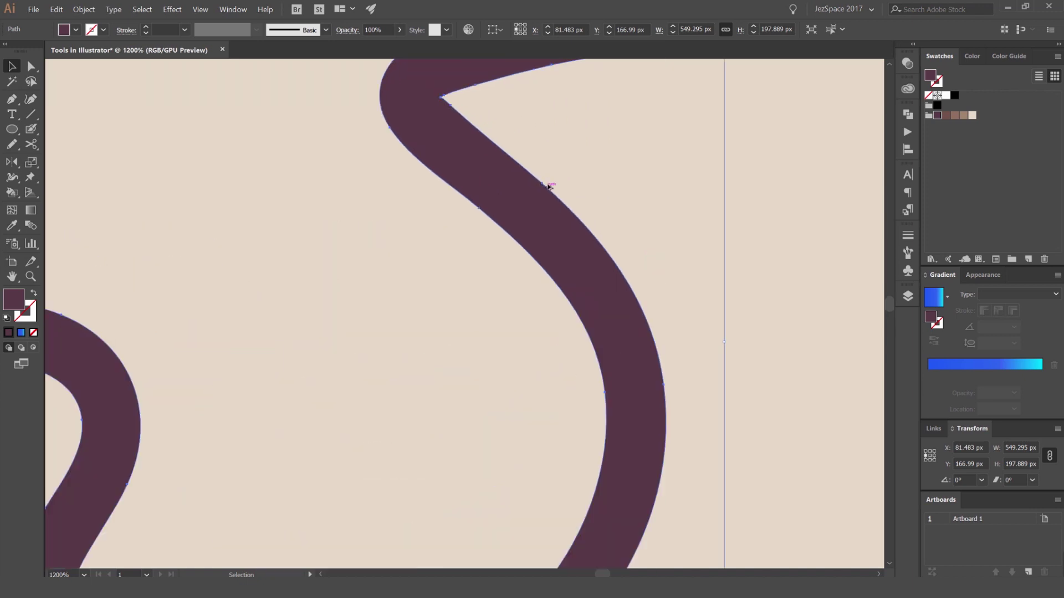
pyautogui.scroll(-4, 548, 185)
pyautogui.scroll(1, 548, 188)
pyautogui.press('a')
pyautogui.moveTo(544, 187); pyautogui.dragTo(621, 194)
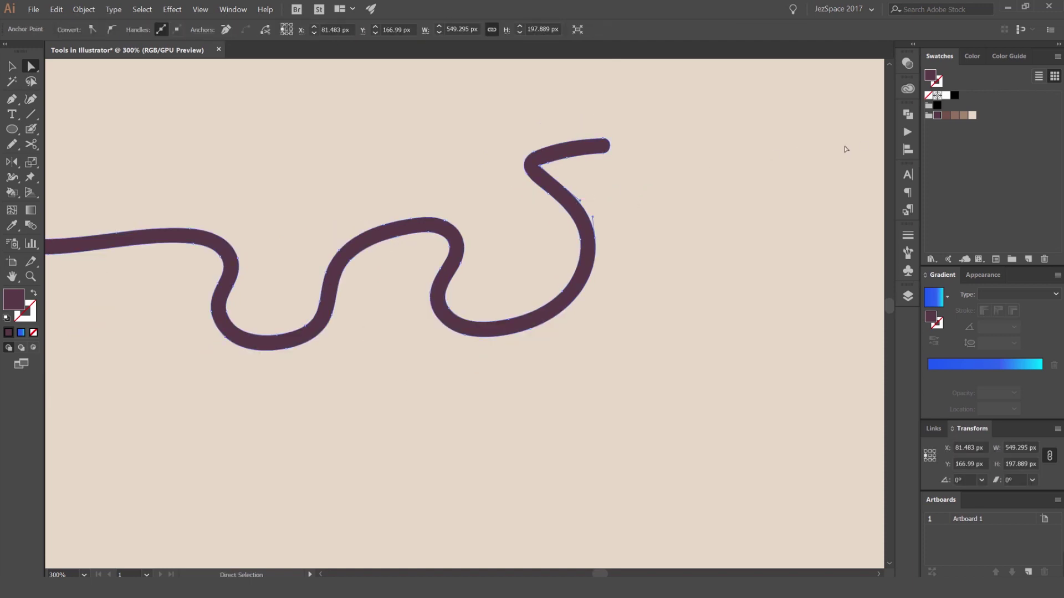
pyautogui.scroll(-1, 617, 144)
# Scale the wavy stroke down to about 447 x 161 px and recolour its fill with the medium brown swatch
pyautogui.press('v')
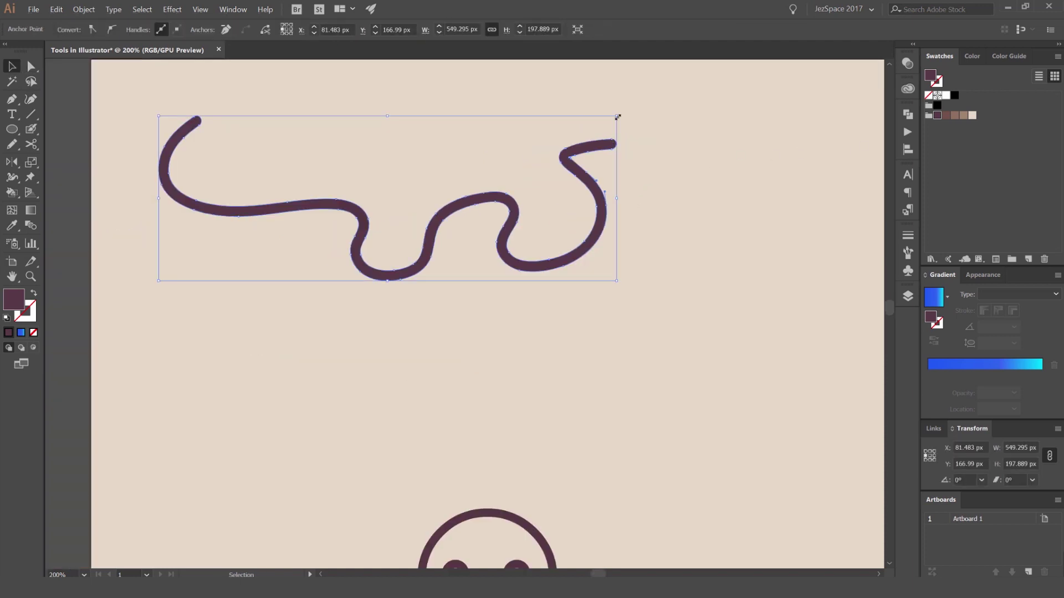
pyautogui.moveTo(619, 115); pyautogui.dragTo(574, 131)
pyautogui.click(954, 115)
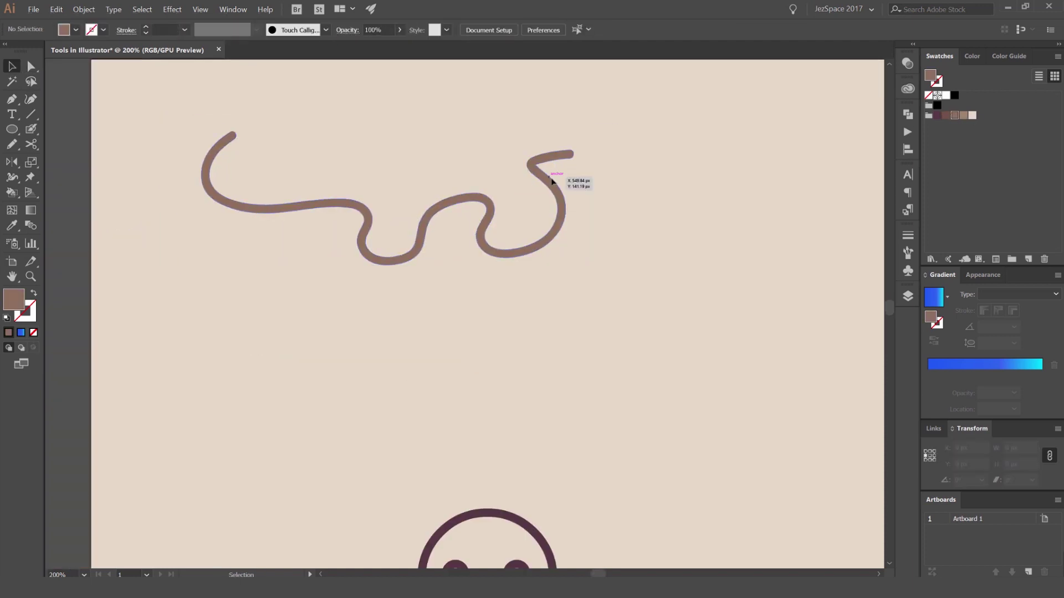
# Move the brown wavy stroke a short distance down and to the right, and delete it
pyautogui.moveTo(548, 179); pyautogui.dragTo(606, 193)
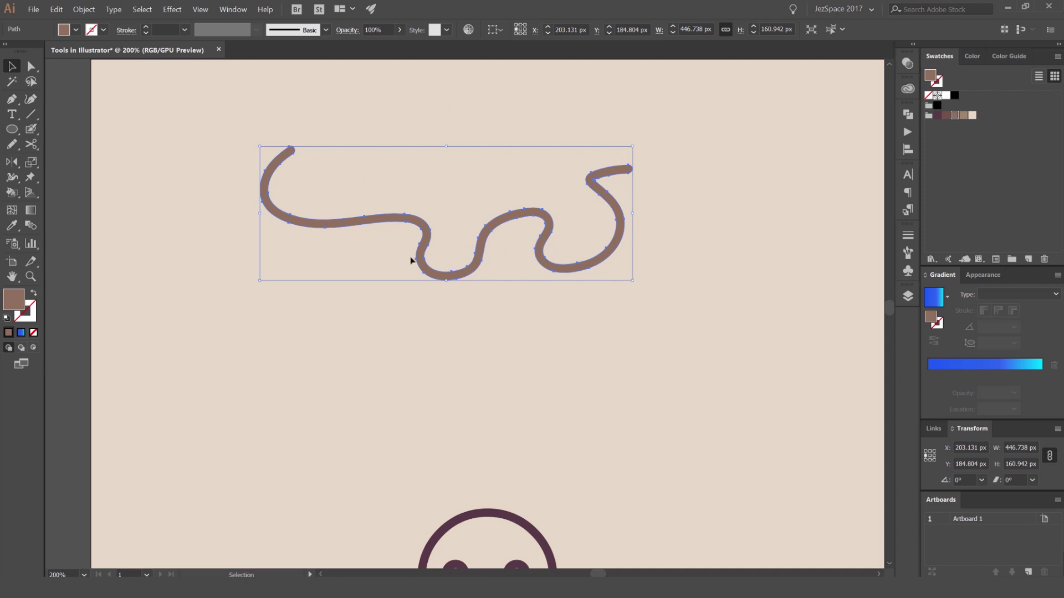
pyautogui.press('Delete')
# Enlarge the Blob Brush tip and paint two thick brown strokes in the empty area above the face
pyautogui.hotkey('shift', 'b')
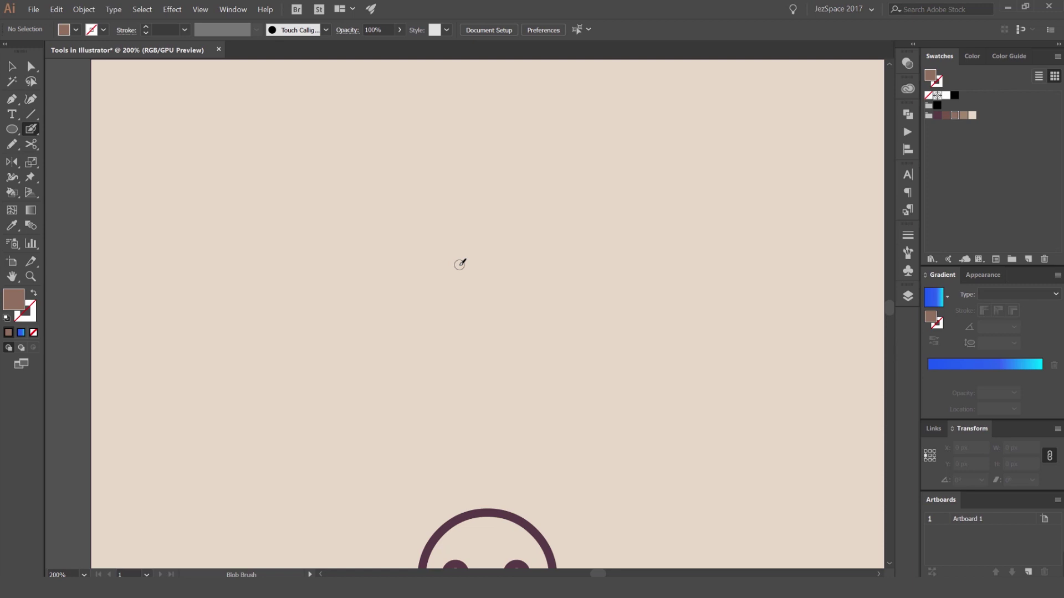
pyautogui.hotkey('shift', 'x')
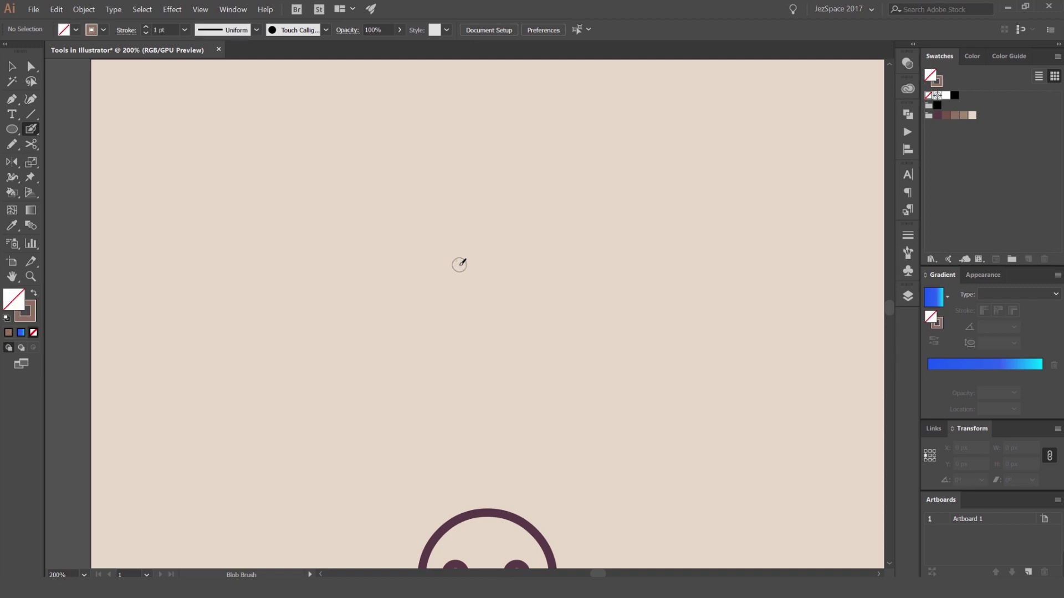
pyautogui.press(']')
pyautogui.press(']')
pyautogui.press(']')
pyautogui.press(']')
pyautogui.press(']')
pyautogui.press(']')
pyautogui.press(']')
pyautogui.press(']')
pyautogui.press(']')
pyautogui.press(']')
pyautogui.press(']')
pyautogui.press('[')
pyautogui.press('[')
pyautogui.press('[')
pyautogui.press('[')
pyautogui.press('[')
pyautogui.press('[')
pyautogui.press('[')
pyautogui.press('[')
pyautogui.press('[')
pyautogui.press('[')
pyautogui.press('[')
pyautogui.press(']')
pyautogui.press(']')
pyautogui.moveTo(540, 180); pyautogui.dragTo(470, 270)
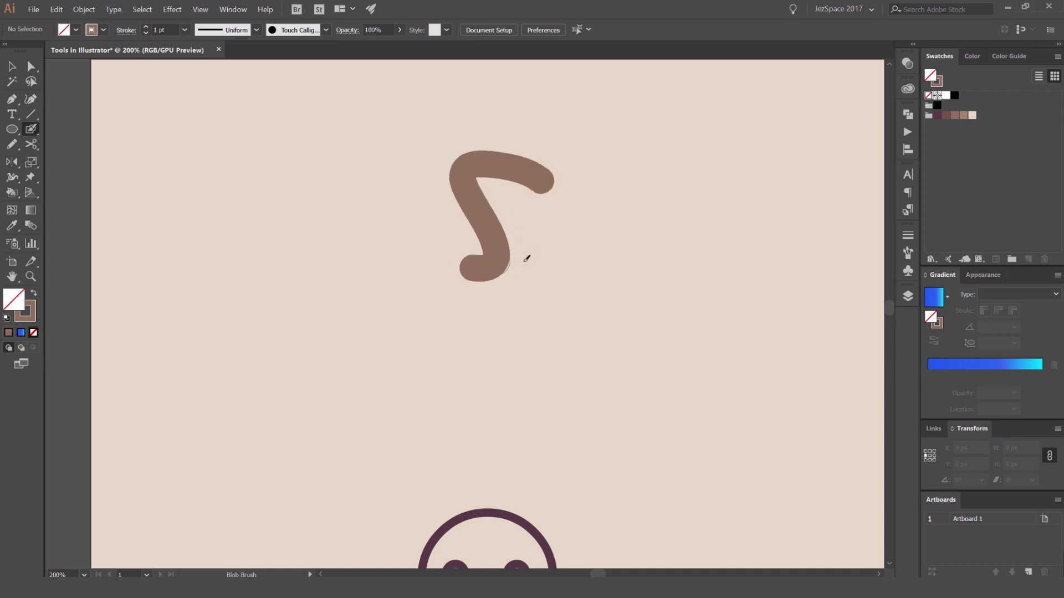
pyautogui.moveTo(565, 225); pyautogui.dragTo(574, 287)
# Reduce the Blob Brush size and paint two thin curving strokes beside the thick ones
pyautogui.press('[')
pyautogui.press('[')
pyautogui.press('[')
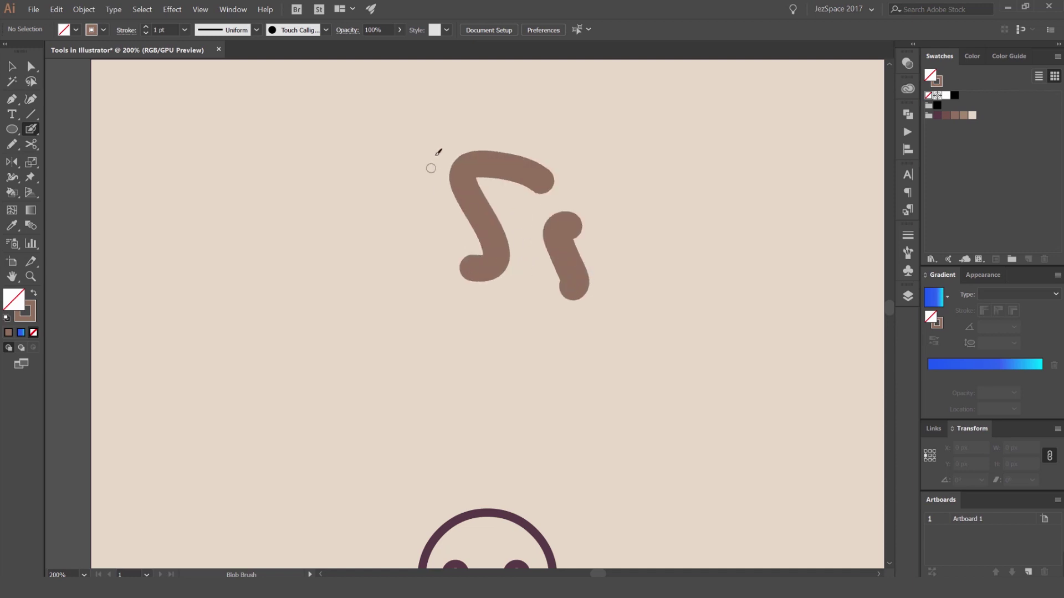
pyautogui.moveTo(405, 150); pyautogui.dragTo(278, 277)
pyautogui.moveTo(315, 194)
pyautogui.mouseDown()
pyautogui.moveTo(309, 243)
pyautogui.moveTo(416, 169)
pyautogui.moveTo(407, 221)
pyautogui.mouseUp()
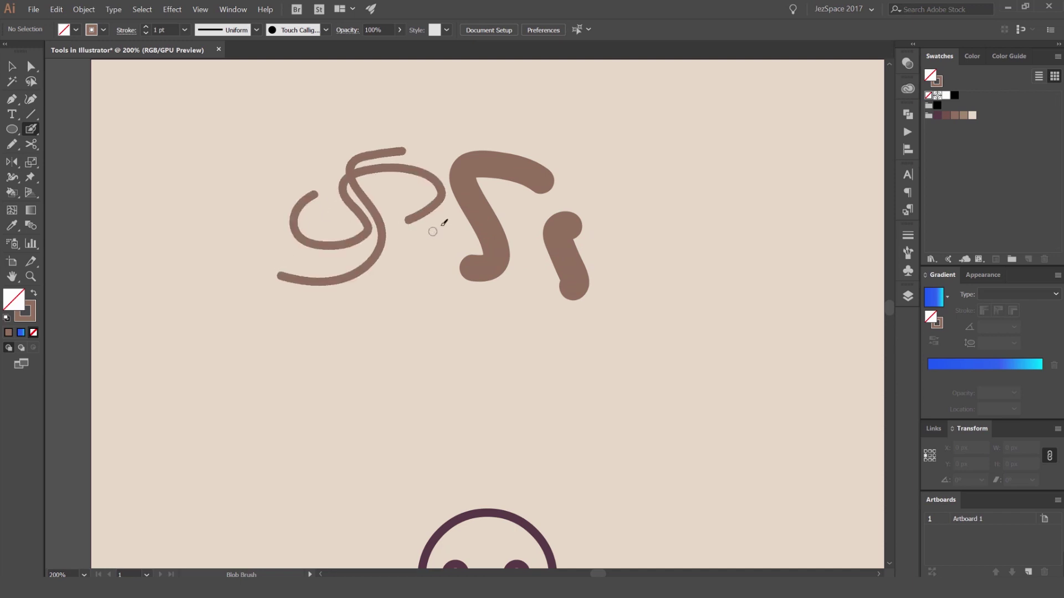
# Delete all the thick and thin test strokes above the face
pyautogui.press('v')
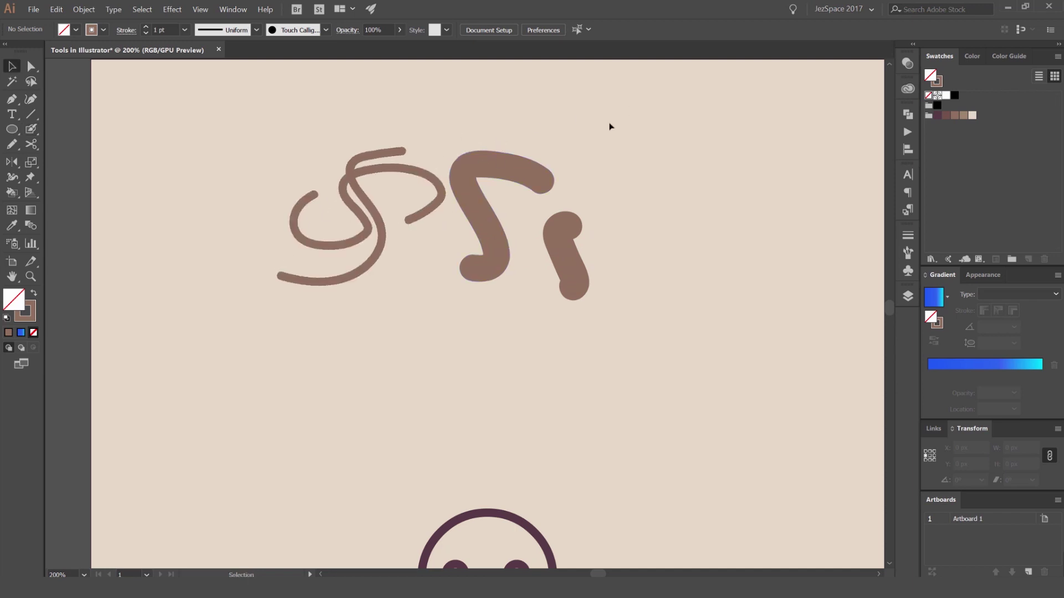
pyautogui.moveTo(612, 126); pyautogui.dragTo(336, 279)
pyautogui.press('Delete')
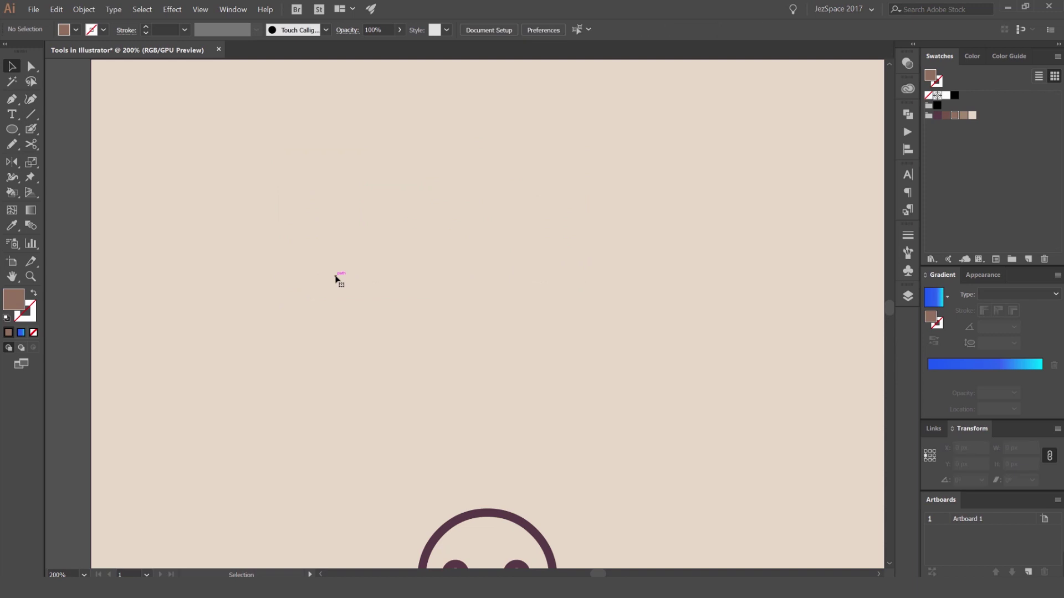
# Try the Basic brush with the Blob Brush tool by painting three curving brown strokes above the face
pyautogui.hotkey('shift', 'b')
pyautogui.click(325, 30)
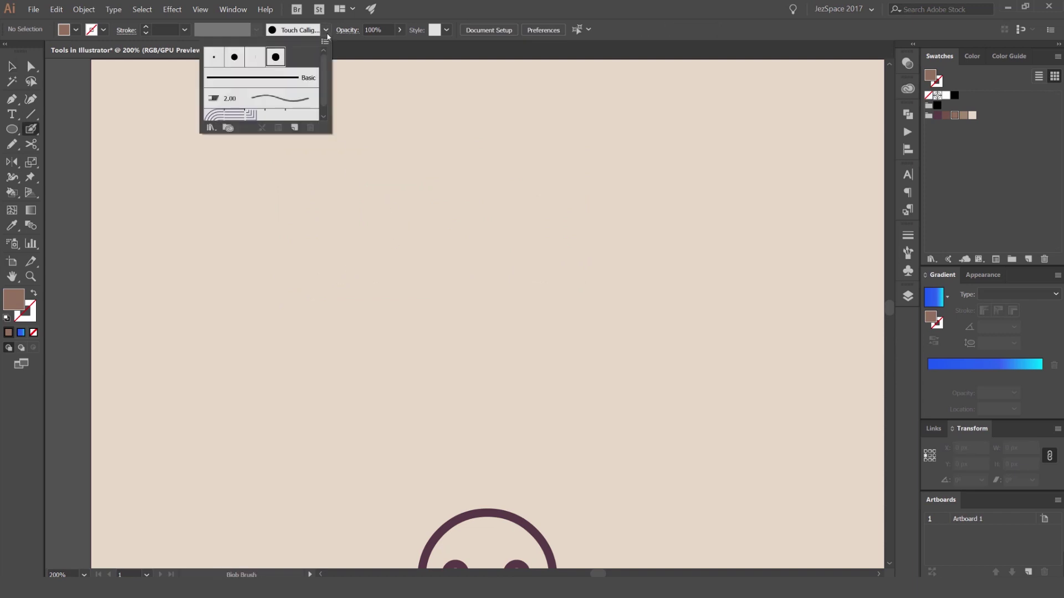
pyautogui.click(297, 82)
pyautogui.moveTo(498, 161)
pyautogui.mouseDown()
pyautogui.moveTo(430, 188)
pyautogui.moveTo(388, 263)
pyautogui.moveTo(537, 268)
pyautogui.moveTo(484, 281)
pyautogui.mouseUp()
pyautogui.moveTo(514, 188)
pyautogui.mouseDown()
pyautogui.moveTo(554, 198)
pyautogui.moveTo(605, 325)
pyautogui.mouseUp()
# Delete the three brown strokes painted for the Basic brush test
pyautogui.press('v')
pyautogui.click(391, 266)
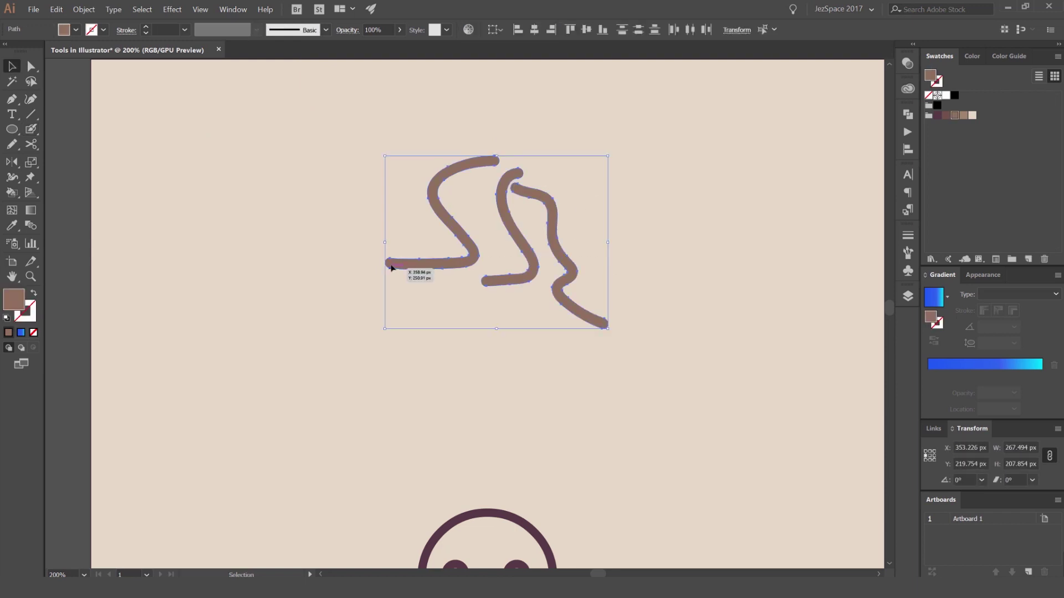
pyautogui.press('Delete')
# Try one of the non-calligraphic brushes listed below Basic by painting an S-shaped Blob Brush stroke
pyautogui.click(326, 29)
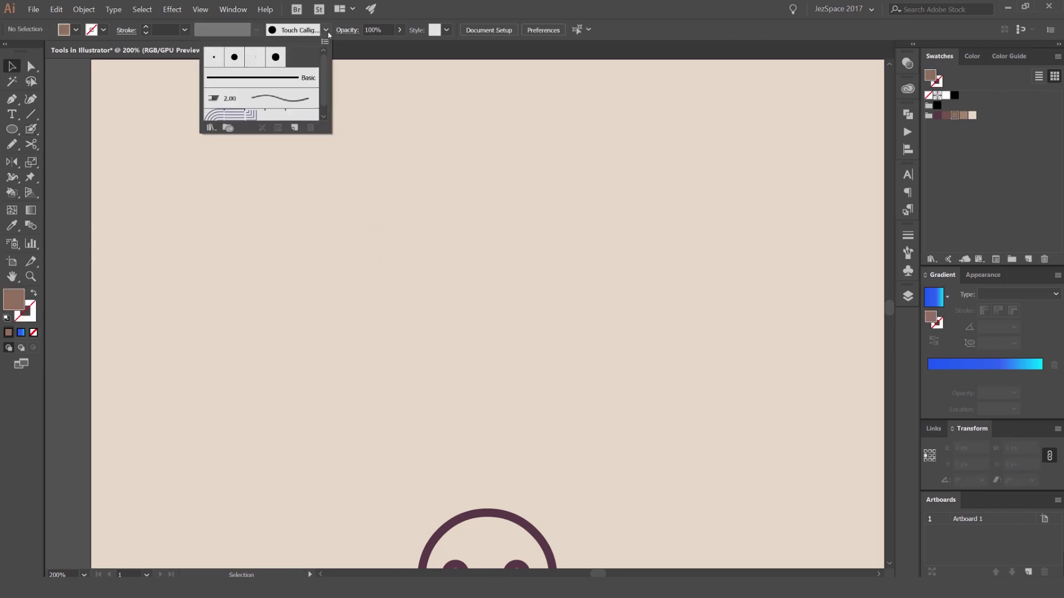
pyautogui.click(298, 108)
pyautogui.hotkey('shift', 'b')
pyautogui.moveTo(498, 160); pyautogui.dragTo(434, 263)
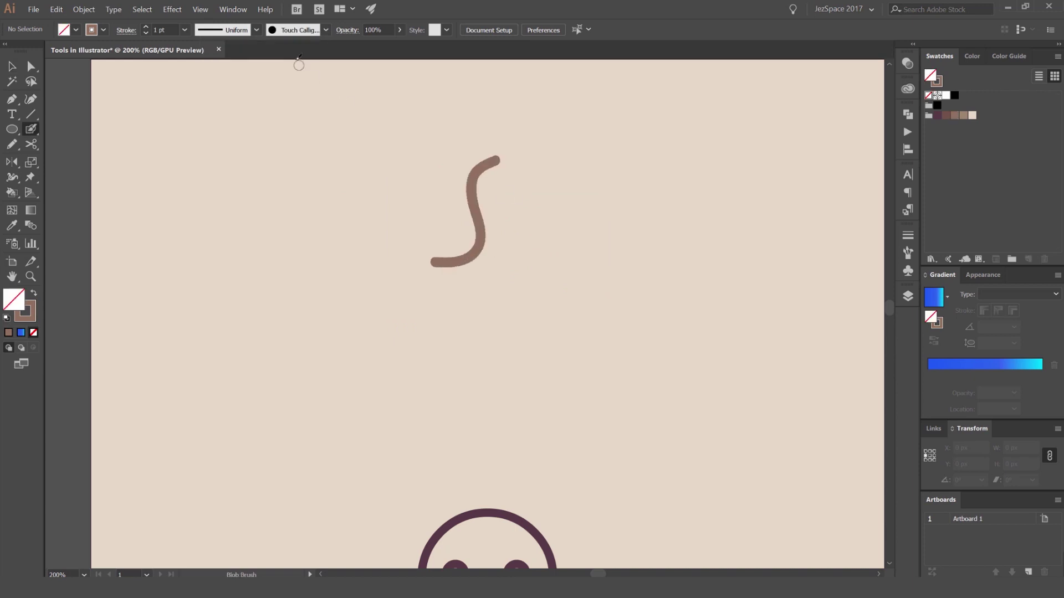
# Set the brush to 10 pt. Round and paint a second S-shaped stroke beside the first
pyautogui.click(325, 30)
pyautogui.click(234, 57)
pyautogui.click(533, 126)
pyautogui.moveTo(529, 175)
pyautogui.mouseDown()
pyautogui.moveTo(505, 202)
pyautogui.moveTo(513, 257)
pyautogui.mouseUp()
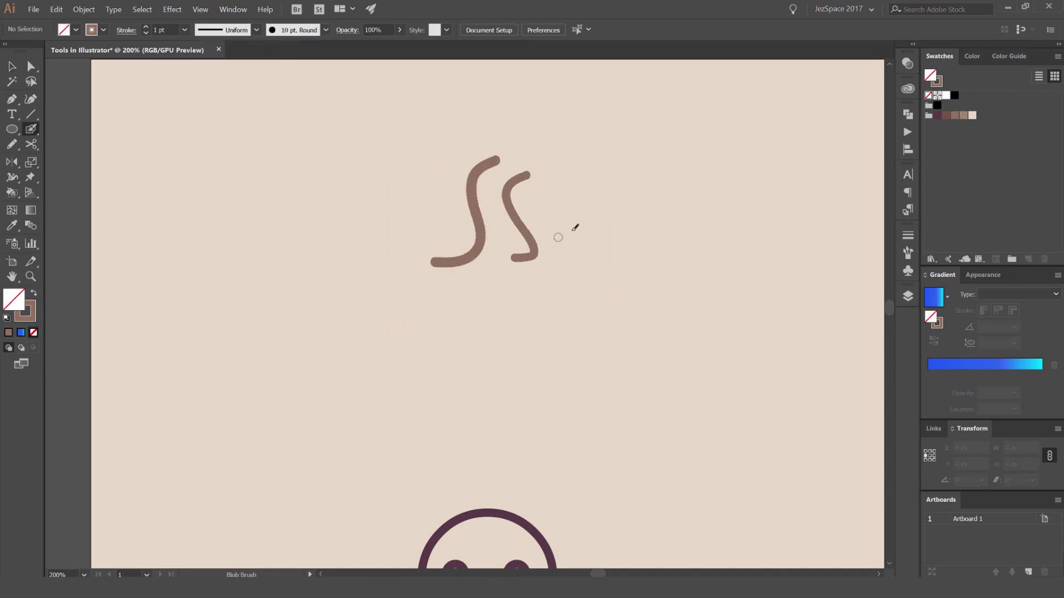
# Delete both S-shaped test strokes
pyautogui.press('v')
pyautogui.moveTo(565, 128); pyautogui.dragTo(466, 216)
pyautogui.press('Delete')
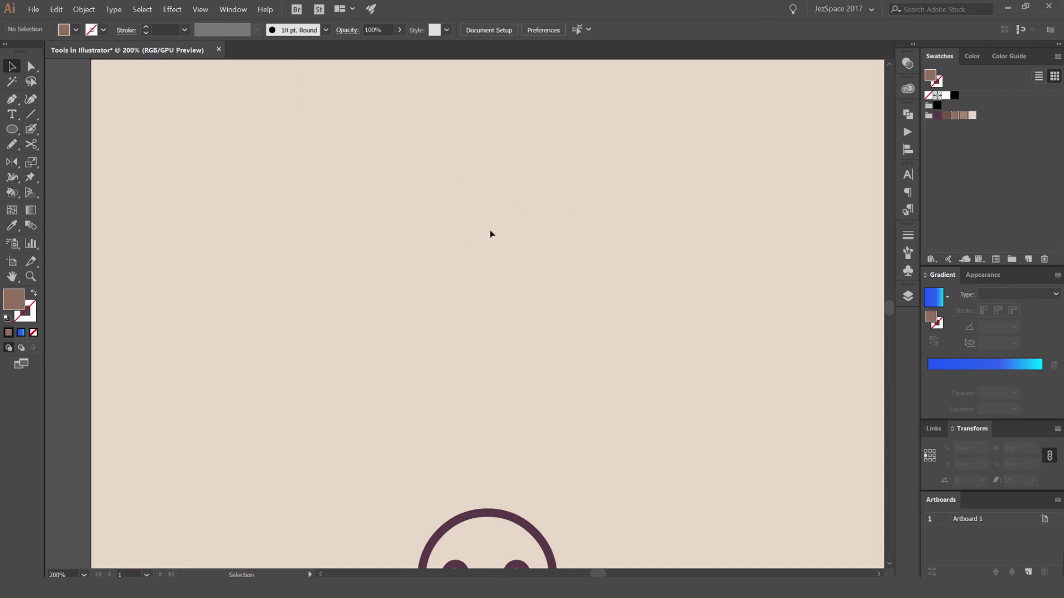
# Select all the paths of the line-art face to examine how it is built, and deselect them
pyautogui.scroll(-4, 498, 235)
pyautogui.moveTo(531, 314); pyautogui.dragTo(534, 285)
pyautogui.scroll(2, 510, 286)
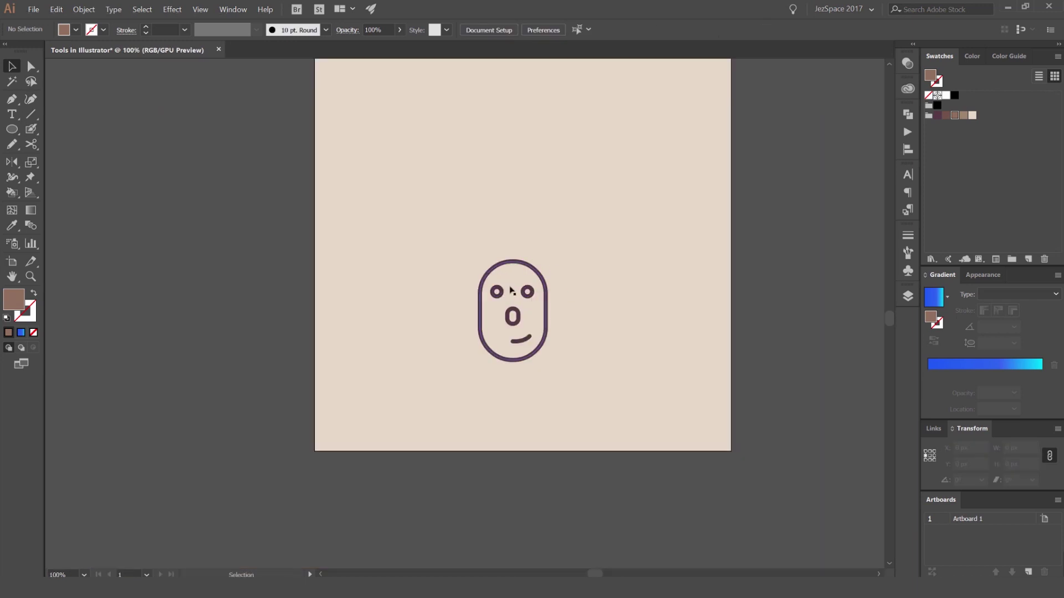
pyautogui.hotkey('ctrl', '+')
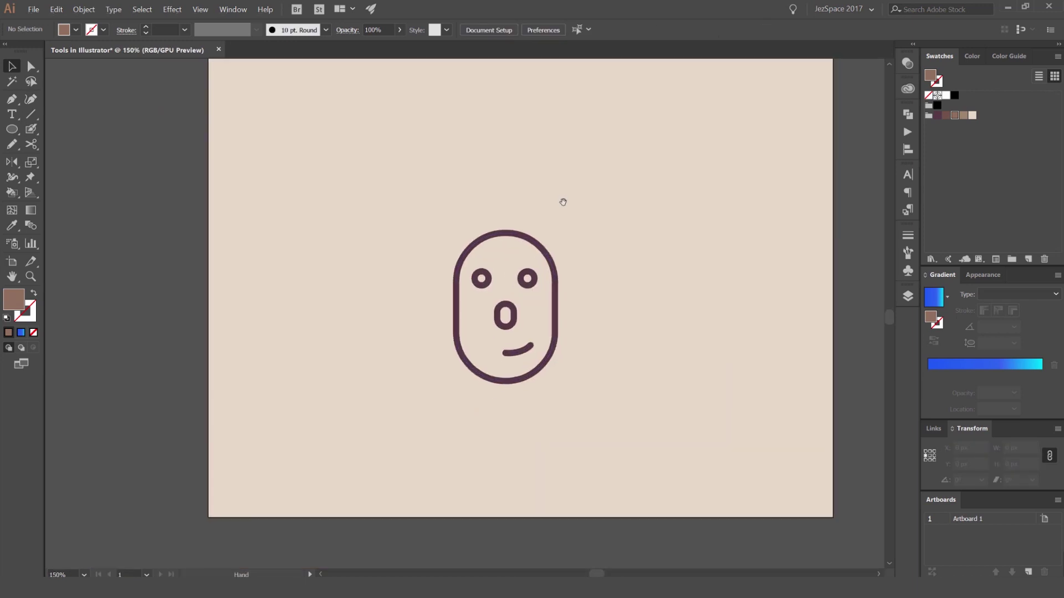
pyautogui.hotkey('ctrl', 'a')
pyautogui.hotkey('ctrl', '+')
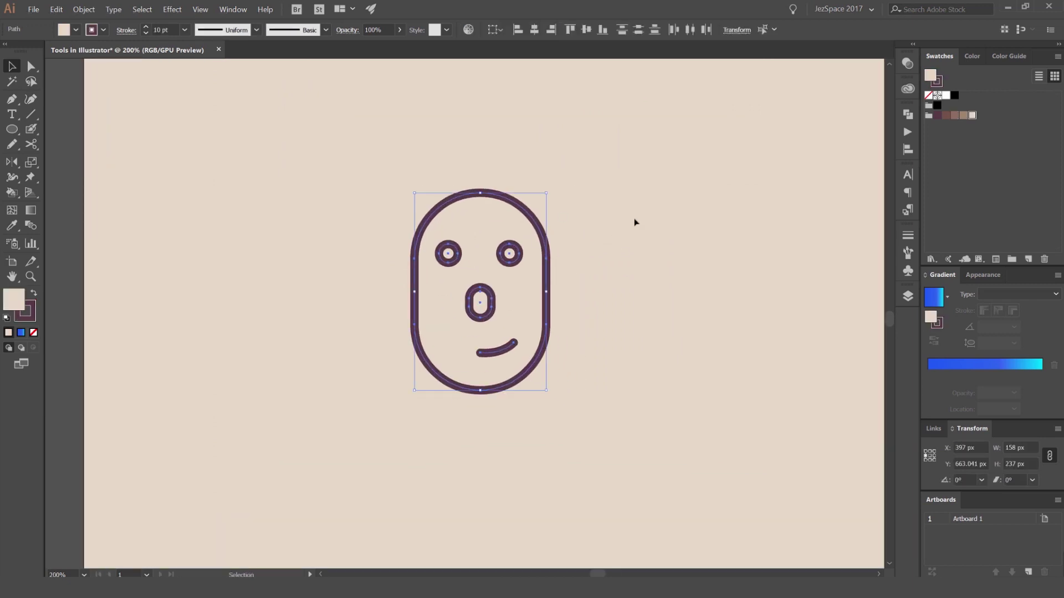
pyautogui.click(631, 225)
# Show the BLOB BRUSH layer, make it the active layer, and lock the Face layer
pyautogui.click(909, 296)
pyautogui.click(733, 310)
pyautogui.click(733, 311)
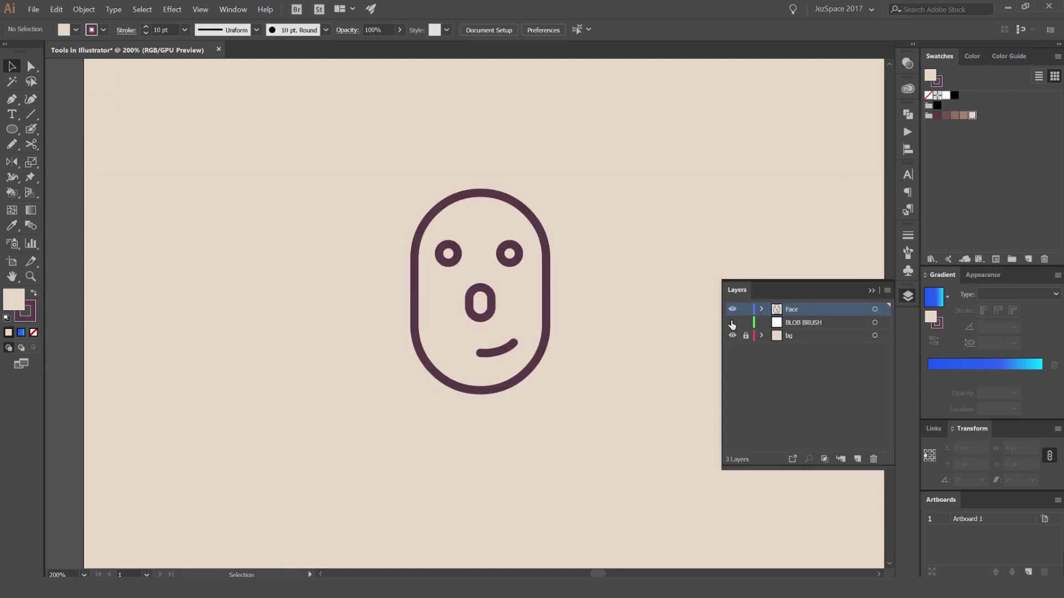
pyautogui.click(732, 323)
pyautogui.click(820, 324)
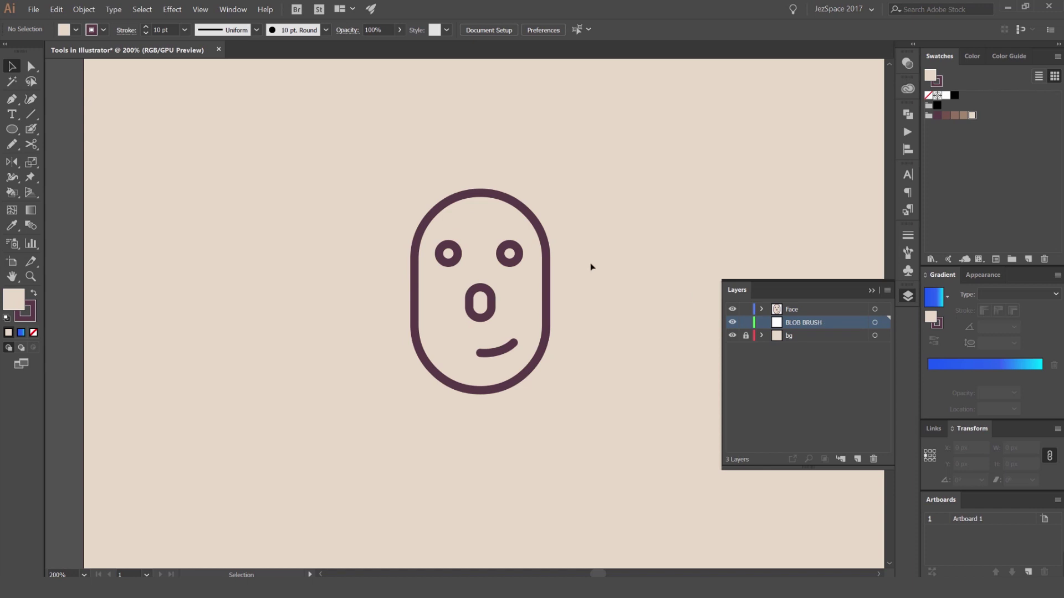
pyautogui.click(745, 310)
# Try to paint on the BLOB BRUSH layer under the face with a light brown fill, and undo the stroke
pyautogui.hotkey('shift', 'b')
pyautogui.scroll(1, 452, 253)
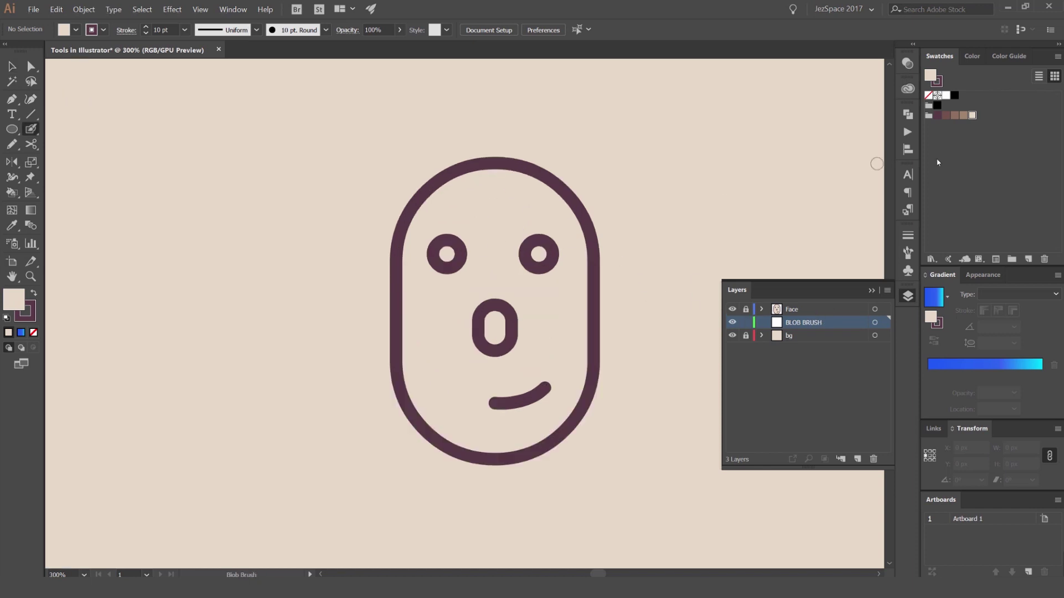
pyautogui.click(964, 115)
pyautogui.moveTo(482, 202); pyautogui.dragTo(451, 161)
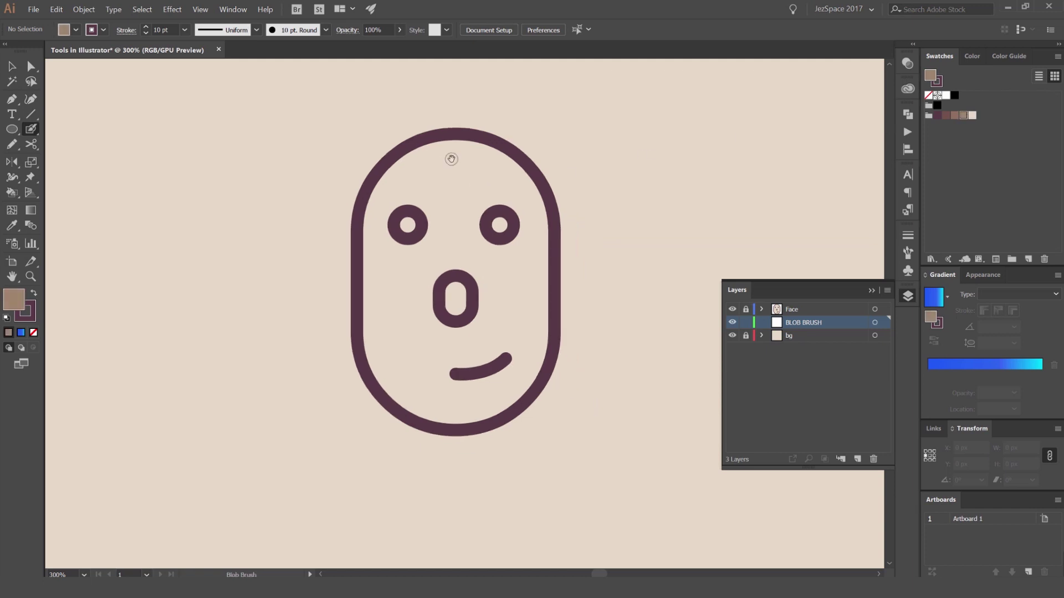
pyautogui.moveTo(454, 284); pyautogui.dragTo(466, 308)
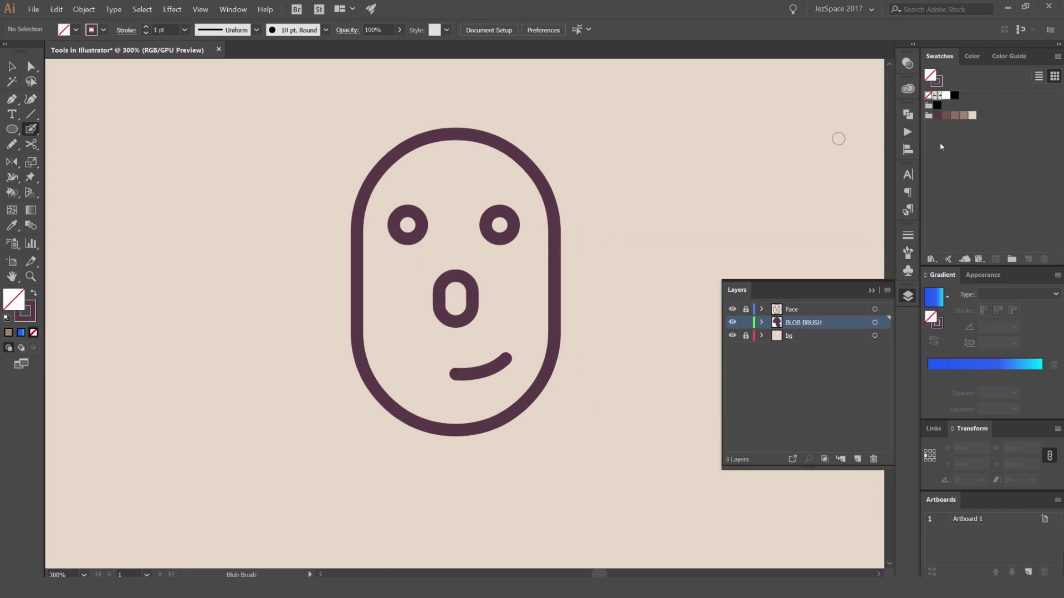
pyautogui.hotkey('ctrl', 'z')
# Unlock the Face layer and make it the active layer
pyautogui.press('v')
pyautogui.click(745, 310)
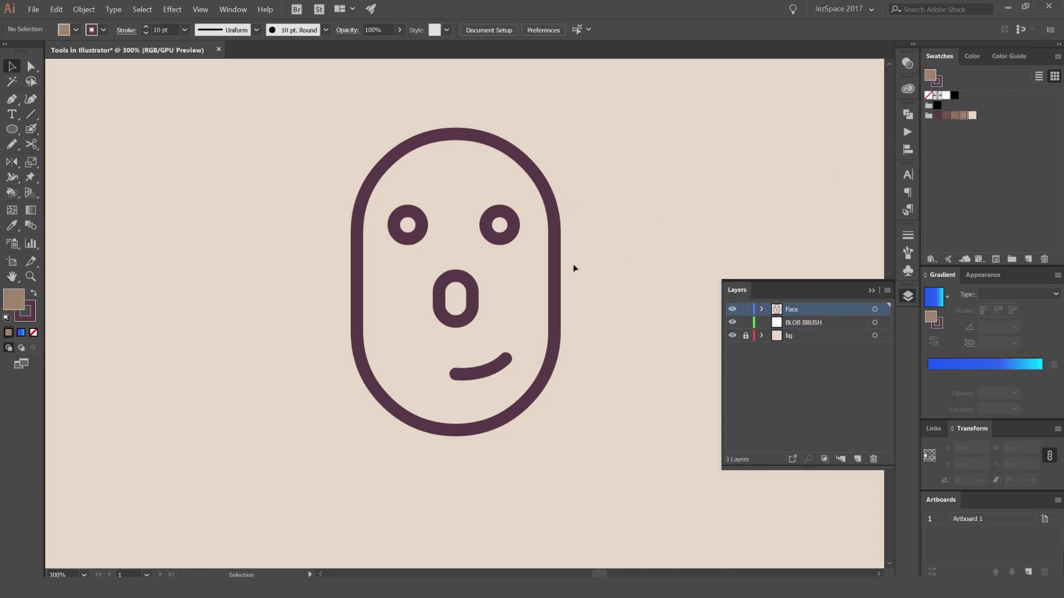
# Select both eyes and the nose of the line-art face and remove their fill
pyautogui.click(546, 242)
pyautogui.click(513, 227)
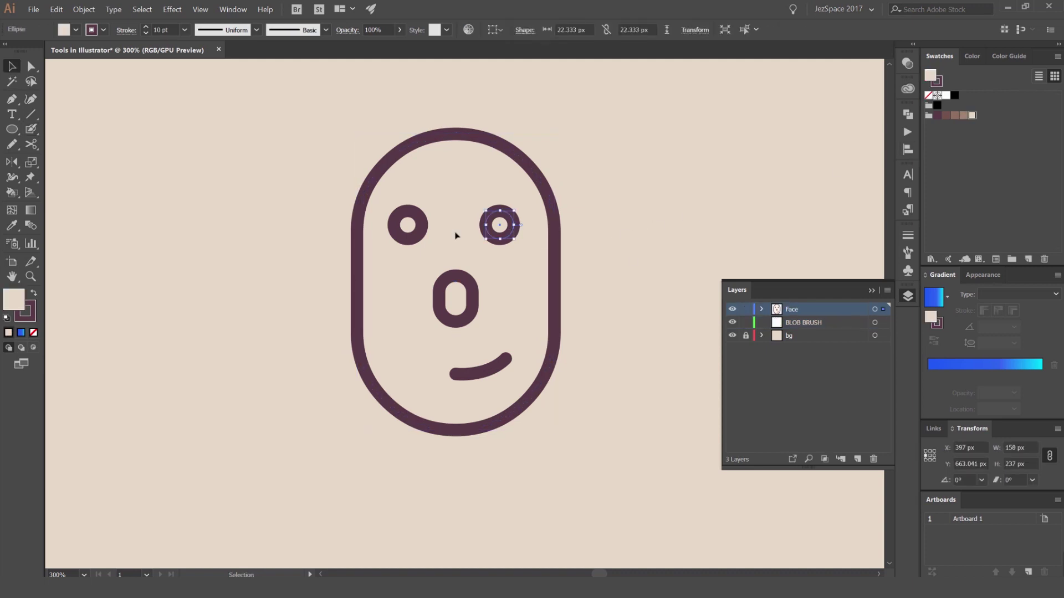
pyautogui.keyDown('shift'); pyautogui.click(421, 227); pyautogui.keyUp('shift')
pyautogui.keyDown('shift'); pyautogui.click(458, 306); pyautogui.keyUp('shift')
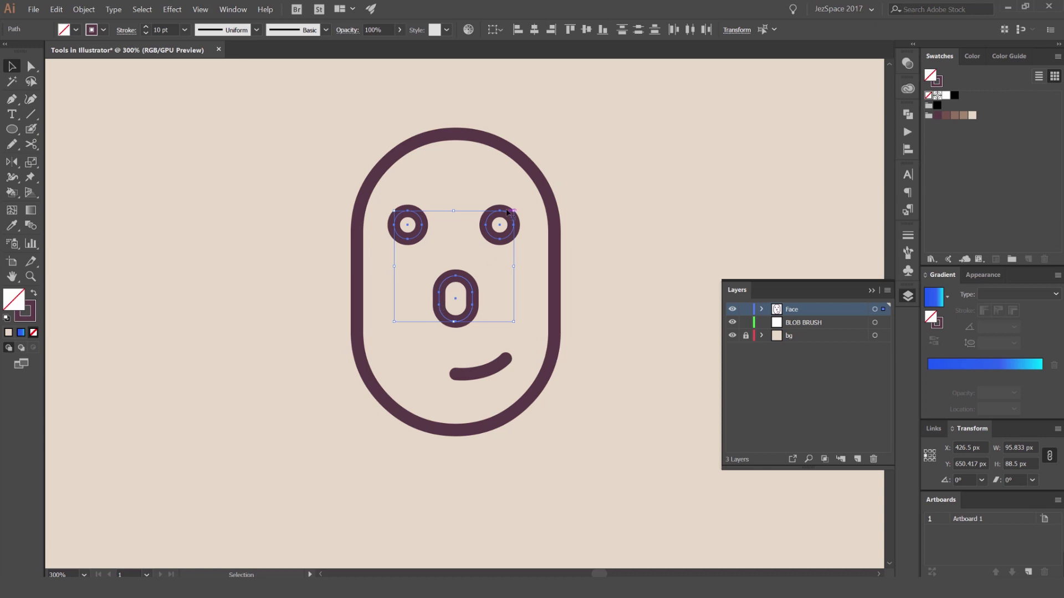
# Move the head outline down past the artboard's lower edge to check its fill, and undo the move
pyautogui.scroll(-2, 547, 200)
pyautogui.moveTo(547, 200); pyautogui.dragTo(547, 444)
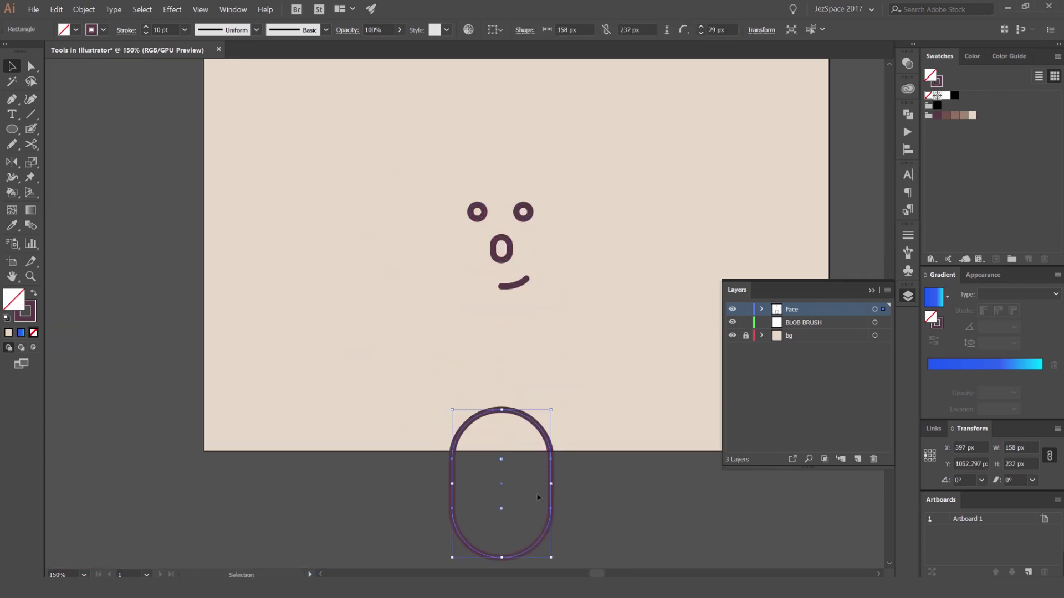
pyautogui.hotkey('ctrl', 'z')
# Lock the Face layer and make the BLOB BRUSH layer active
pyautogui.click(745, 309)
pyautogui.click(800, 323)
pyautogui.scroll(2, 551, 252)
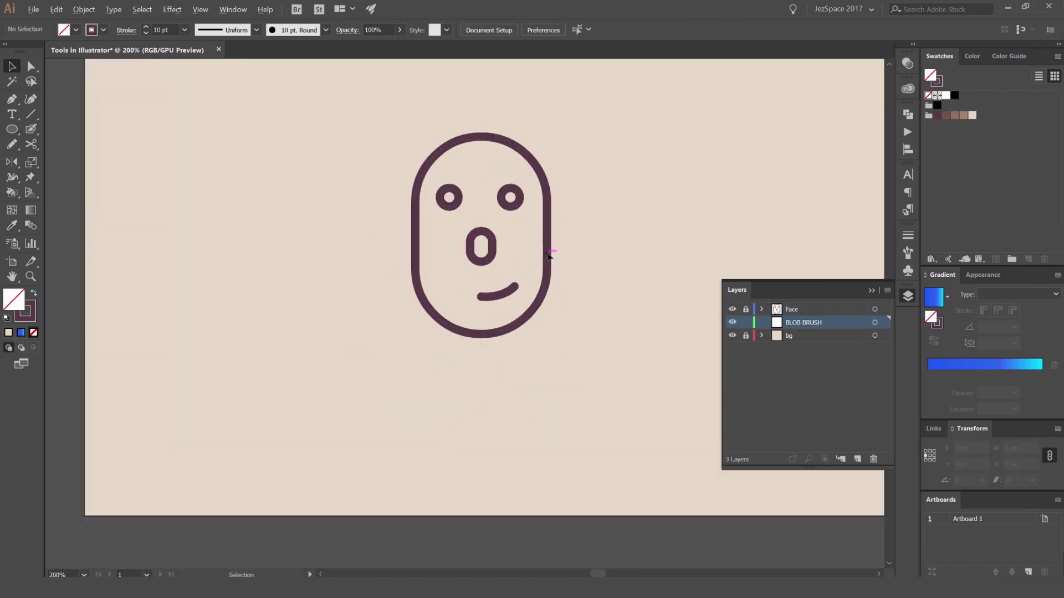
# Paint the inside of the nose dark purple with the Blob Brush tool
pyautogui.hotkey('shift', 'b')
pyautogui.moveTo(437, 241)
pyautogui.mouseDown()
pyautogui.moveTo(442, 266)
pyautogui.moveTo(456, 256)
pyautogui.moveTo(434, 271)
pyautogui.mouseUp()
pyautogui.moveTo(505, 226); pyautogui.dragTo(563, 271)
# Reduce the Blob Brush size and fill the inside of both eyes with dark purple
pyautogui.press('[')
pyautogui.press('[')
pyautogui.press('[')
pyautogui.press('[')
pyautogui.press('[')
pyautogui.press('[')
pyautogui.press('[')
pyautogui.hotkey('ctrl', '=')
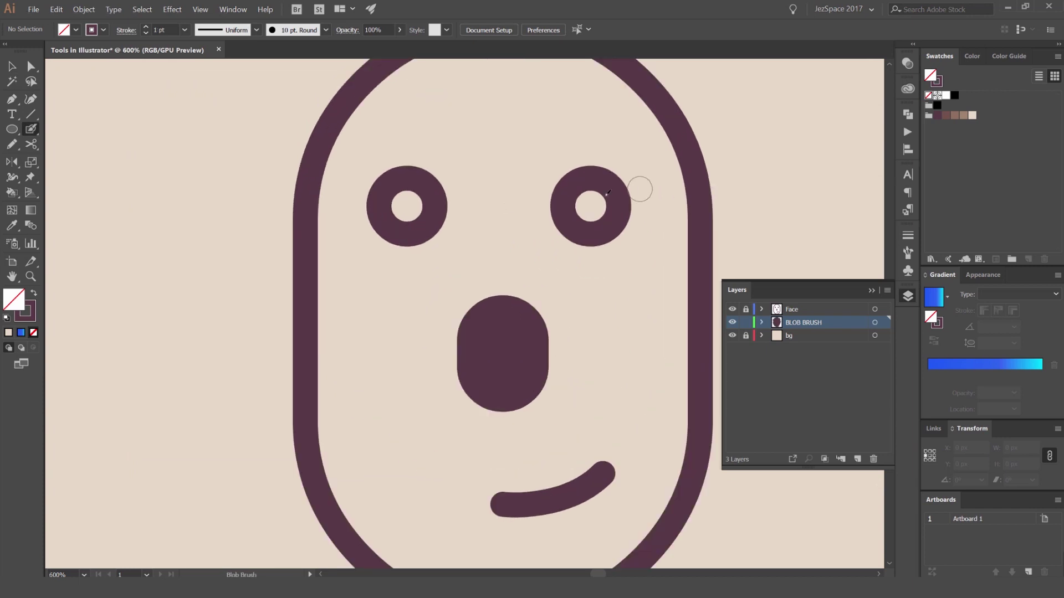
pyautogui.moveTo(579, 206); pyautogui.dragTo(589, 200)
pyautogui.moveTo(413, 213); pyautogui.dragTo(414, 198)
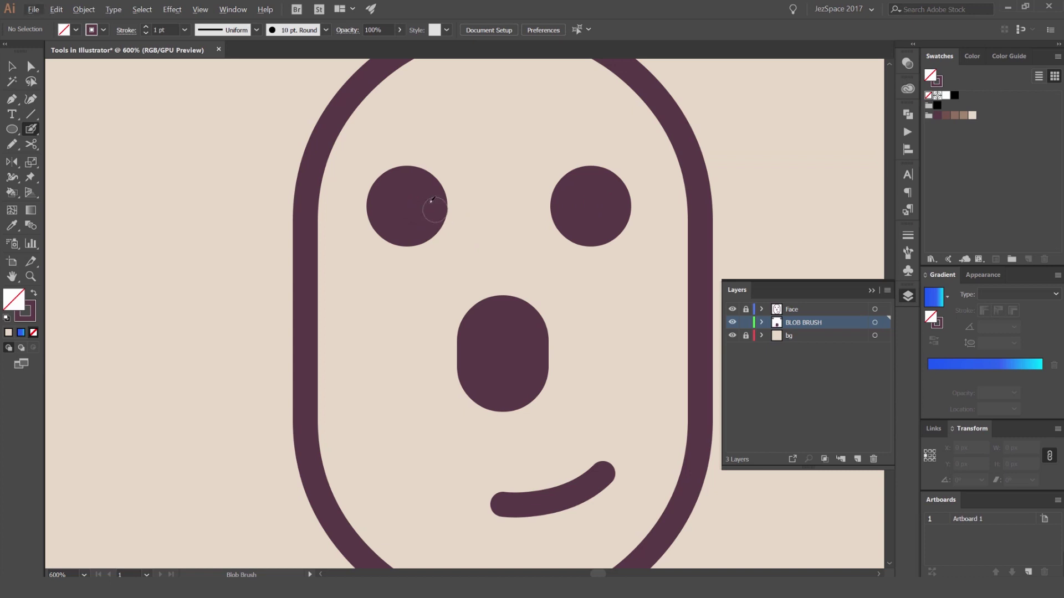
# Choose a brown swatch as the fill, try a Blob Brush stroke across the forehead, and undo it
pyautogui.scroll(-1, 808, 162)
pyautogui.click(963, 115)
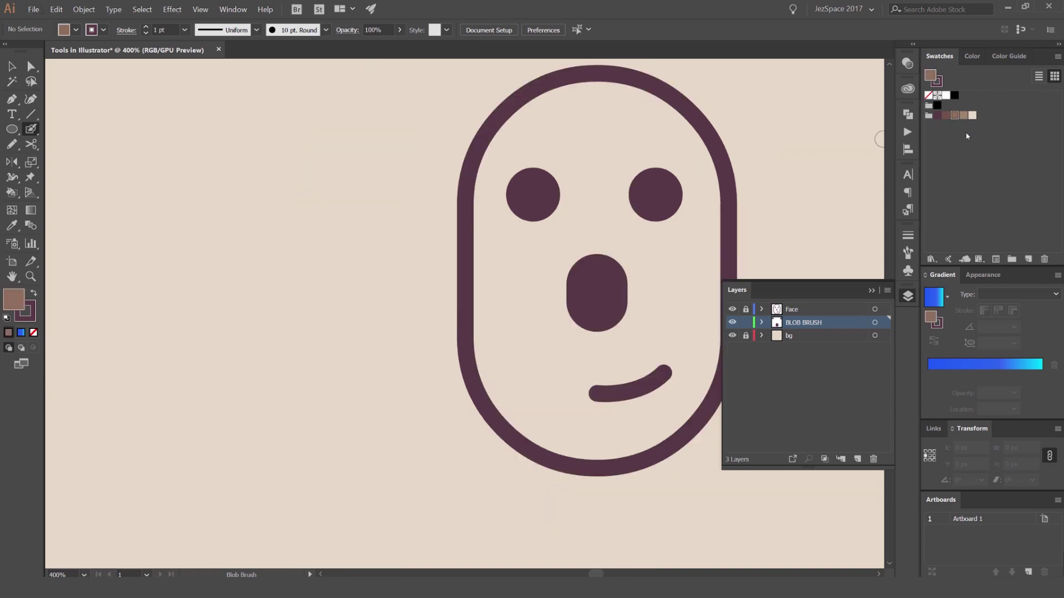
pyautogui.moveTo(615, 117); pyautogui.dragTo(583, 209)
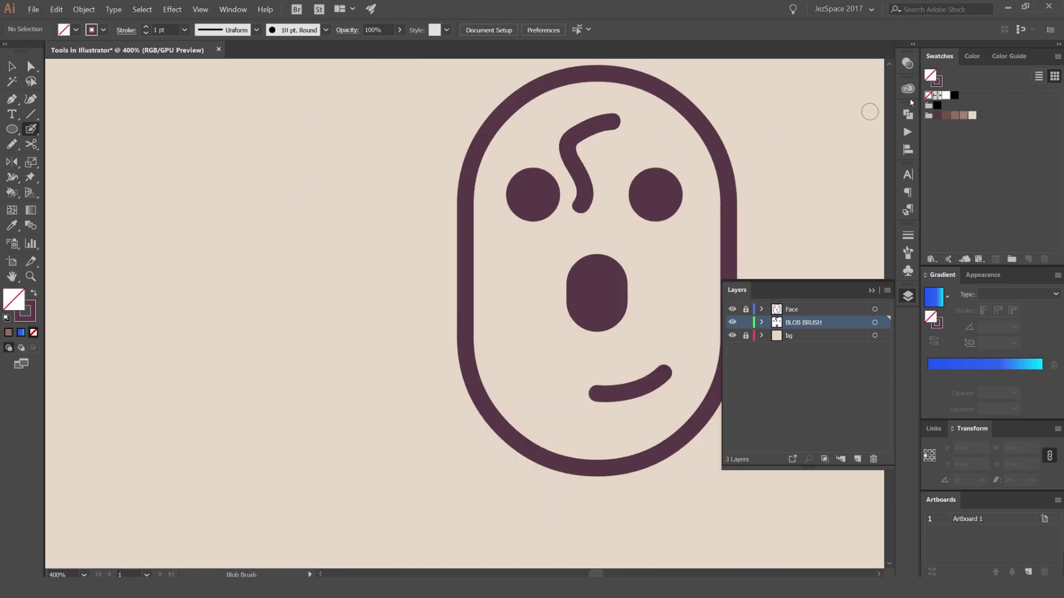
pyautogui.hotkey('ctrl', 'z')
# Set the stroke colour to brown 90715F and the fill to None, with the stroke as the active colour
pyautogui.click(936, 79)
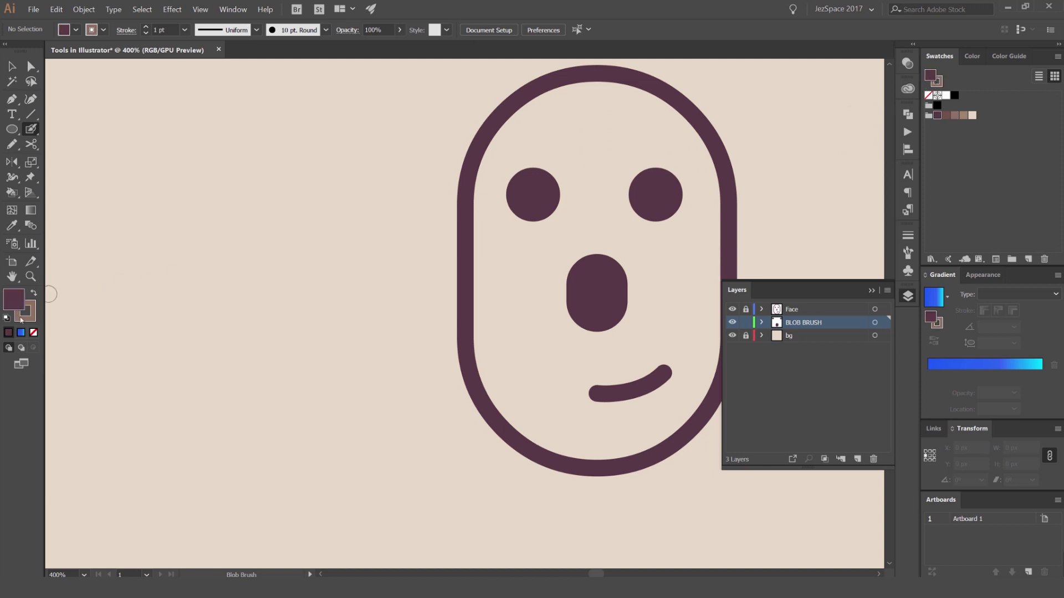
pyautogui.click(34, 333)
pyautogui.moveTo(592, 133); pyautogui.dragTo(556, 160)
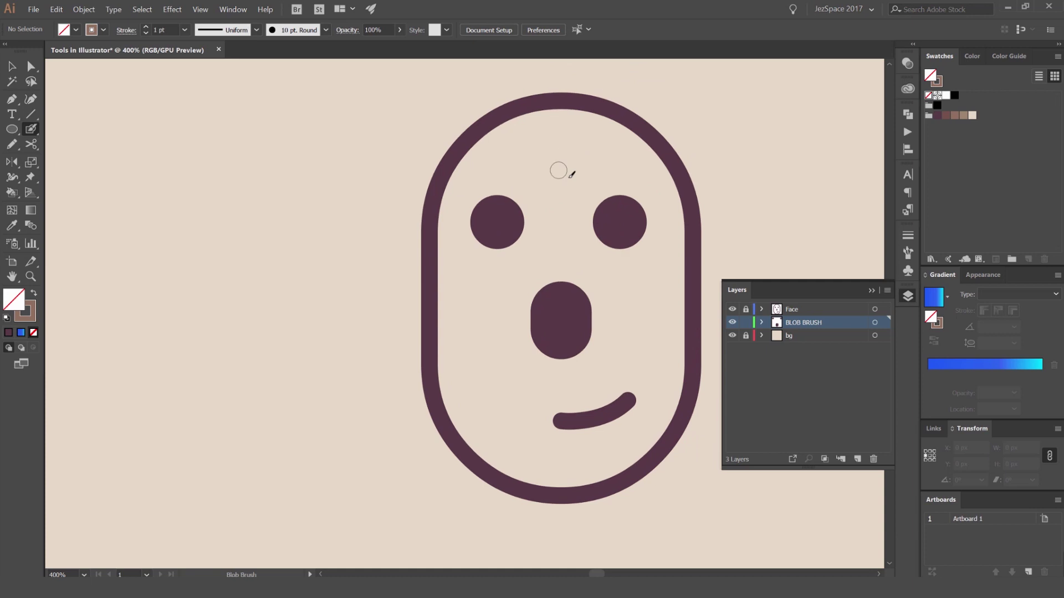
pyautogui.click(26, 313)
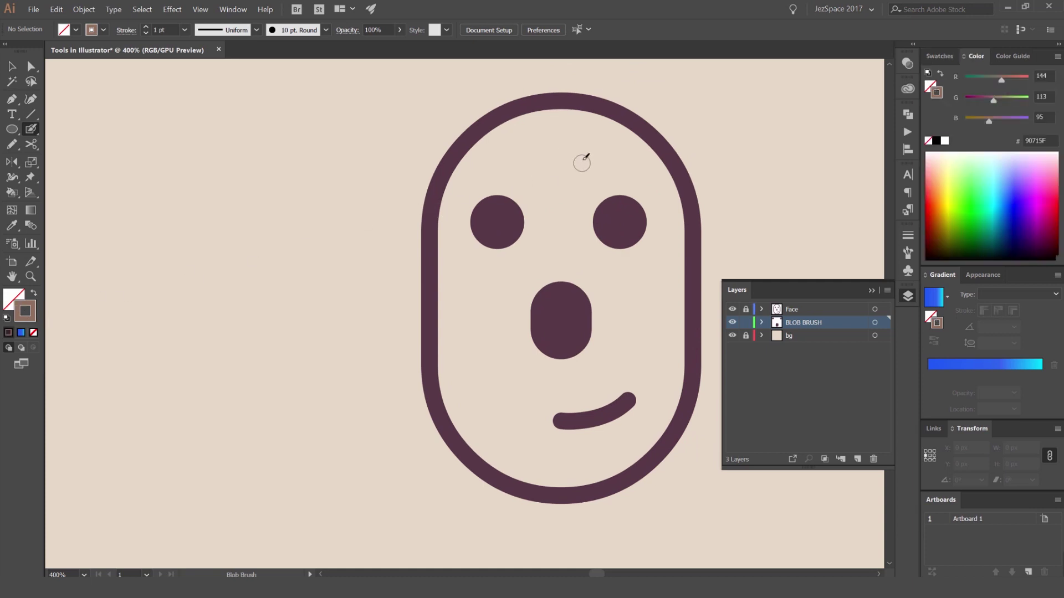
# Paint the whole inside of the head outline brown with overlapping large Blob Brush strokes
pyautogui.moveTo(557, 137)
pyautogui.mouseDown()
pyautogui.moveTo(535, 145)
pyautogui.moveTo(553, 190)
pyautogui.mouseUp()
pyautogui.hotkey('ctrl', 'z')
pyautogui.moveTo(554, 129)
pyautogui.mouseDown()
pyautogui.moveTo(507, 119)
pyautogui.moveTo(476, 304)
pyautogui.moveTo(480, 341)
pyautogui.mouseUp()
pyautogui.moveTo(510, 166)
pyautogui.mouseDown()
pyautogui.moveTo(527, 167)
pyautogui.moveTo(468, 285)
pyautogui.moveTo(471, 435)
pyautogui.moveTo(571, 363)
pyautogui.moveTo(559, 319)
pyautogui.moveTo(536, 318)
pyautogui.mouseUp()
pyautogui.moveTo(453, 306); pyautogui.dragTo(452, 375)
pyautogui.moveTo(548, 261)
pyautogui.mouseDown()
pyautogui.moveTo(549, 148)
pyautogui.moveTo(574, 135)
pyautogui.moveTo(621, 145)
pyautogui.moveTo(656, 292)
pyautogui.moveTo(642, 369)
pyautogui.mouseUp()
pyautogui.moveTo(610, 276); pyautogui.dragTo(487, 213)
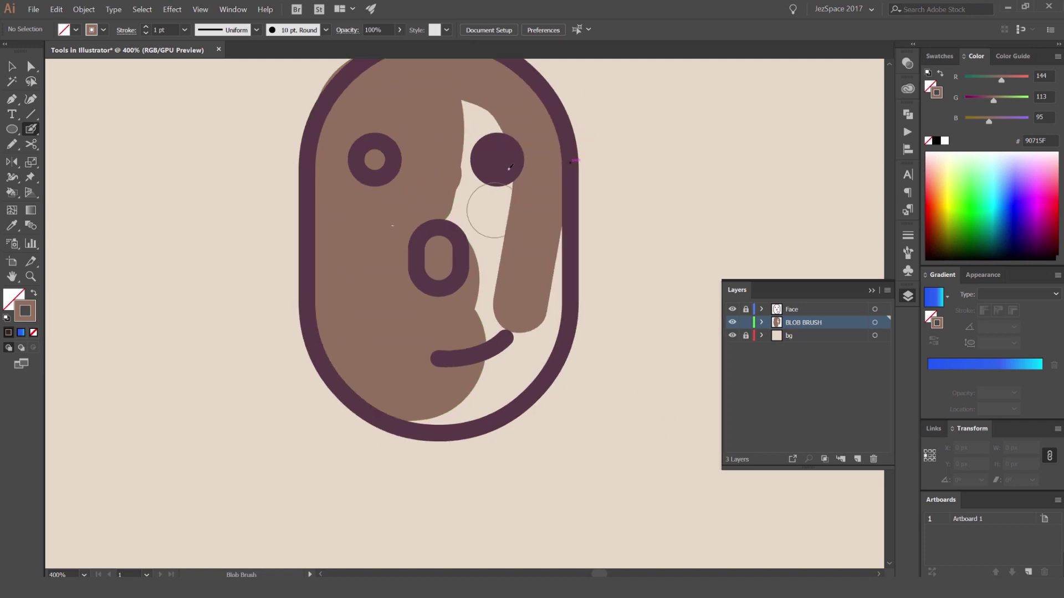
pyautogui.moveTo(504, 111); pyautogui.dragTo(477, 113)
pyautogui.moveTo(490, 158)
pyautogui.mouseDown()
pyautogui.moveTo(506, 182)
pyautogui.moveTo(523, 298)
pyautogui.moveTo(527, 286)
pyautogui.mouseUp()
pyautogui.moveTo(540, 245)
pyautogui.mouseDown()
pyautogui.moveTo(544, 258)
pyautogui.moveTo(468, 394)
pyautogui.moveTo(537, 328)
pyautogui.moveTo(418, 408)
pyautogui.moveTo(512, 378)
pyautogui.moveTo(479, 365)
pyautogui.mouseUp()
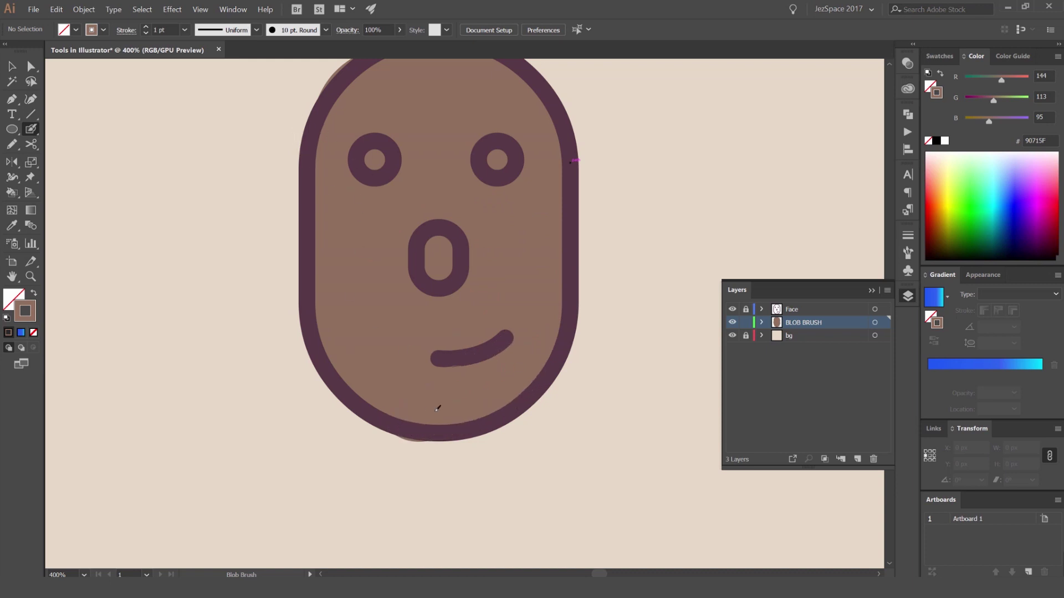
# Select the brown face shape and erase the bump that spills past the chin with the Eraser tool
pyautogui.scroll(2, 437, 409)
pyautogui.scroll(3, 443, 409)
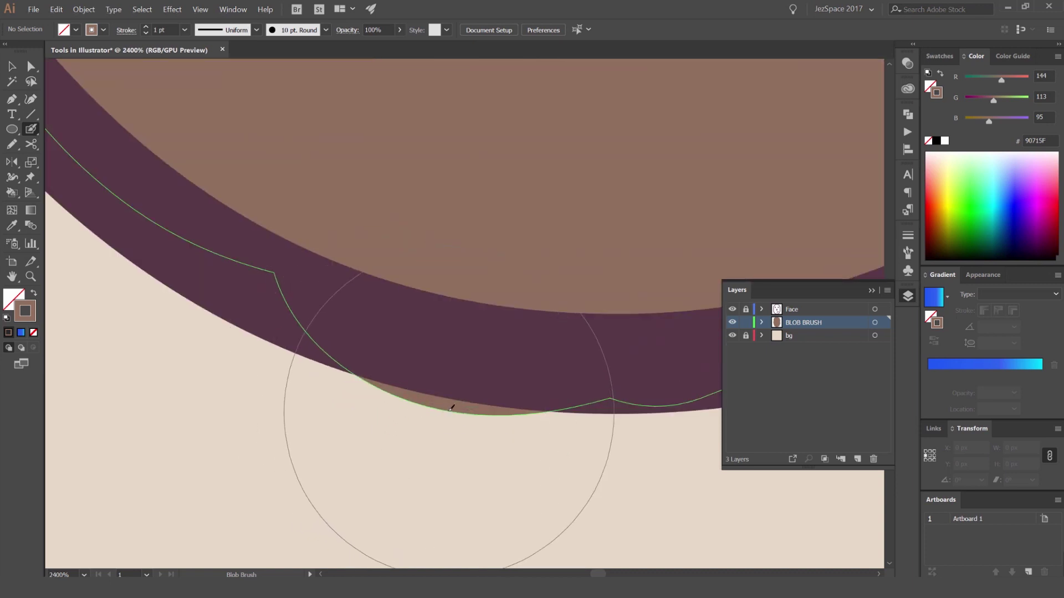
pyautogui.hotkey('alt', 'e')
pyautogui.click(426, 330)
pyautogui.press('e')
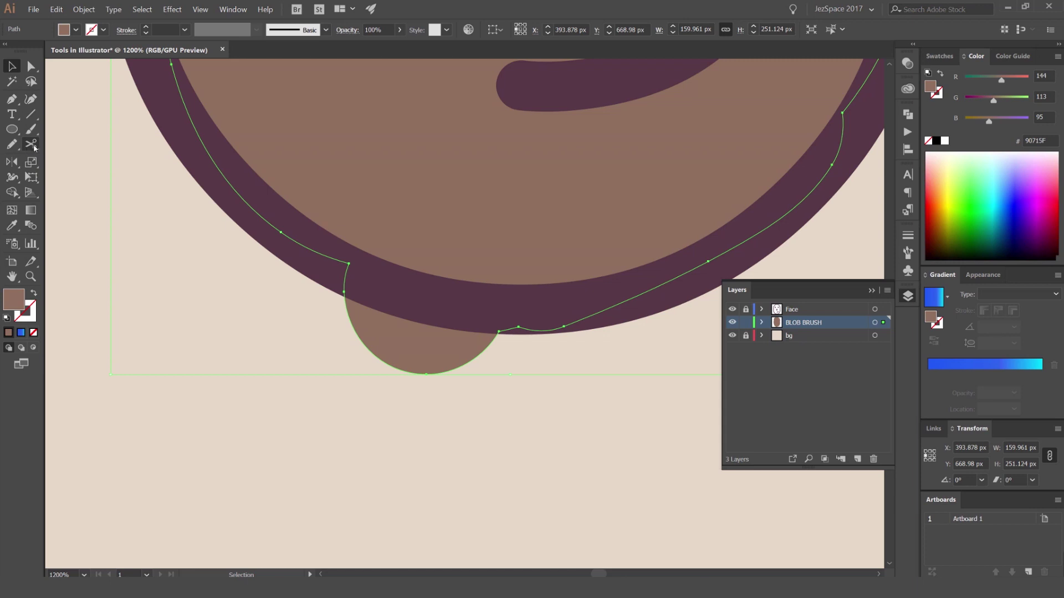
pyautogui.click(34, 148)
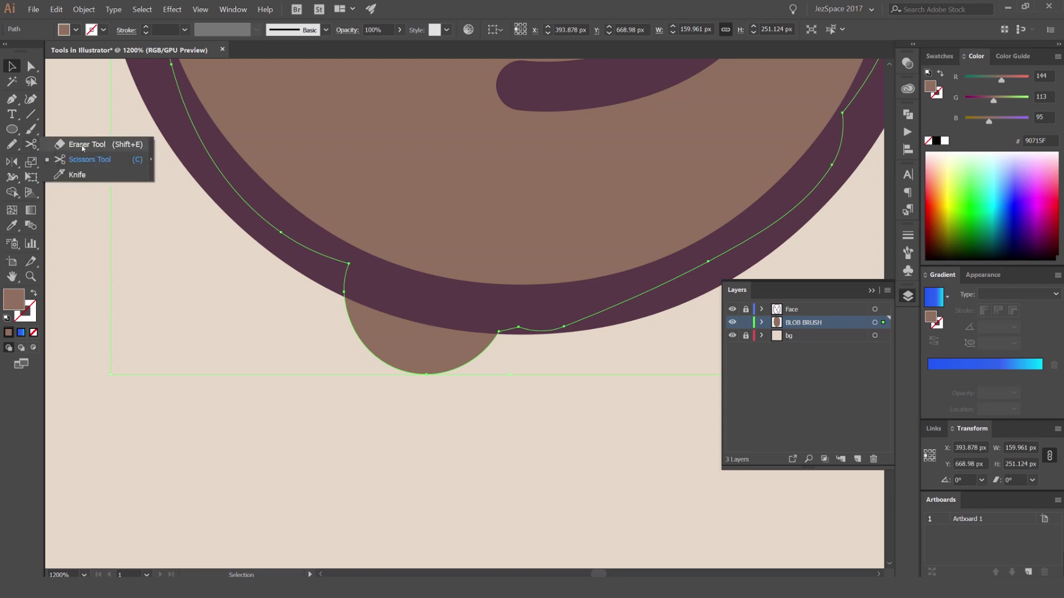
pyautogui.click(120, 146)
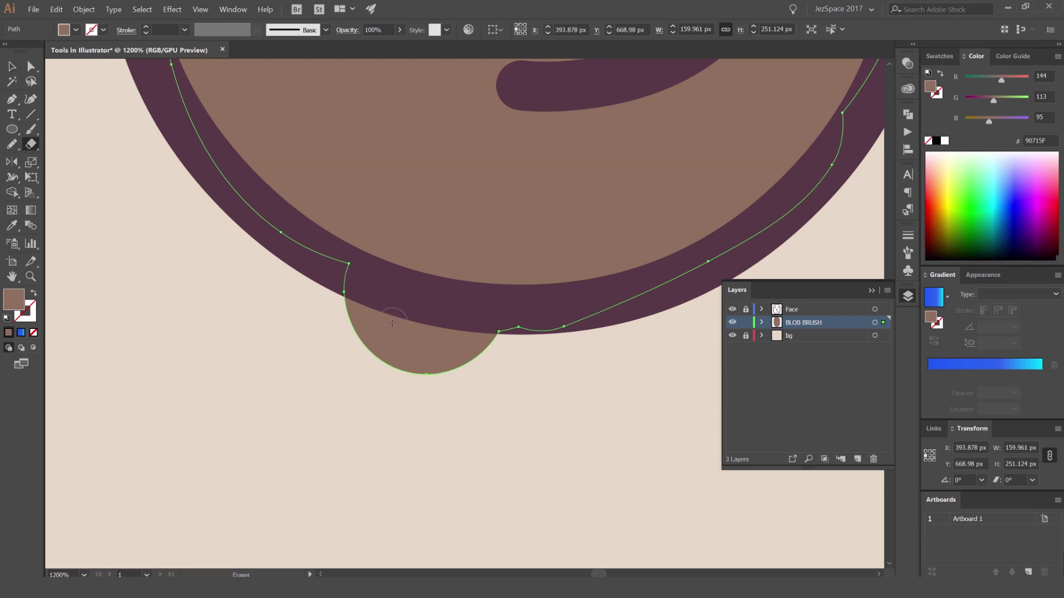
pyautogui.moveTo(339, 312)
pyautogui.mouseDown()
pyautogui.moveTo(471, 374)
pyautogui.moveTo(529, 382)
pyautogui.mouseUp()
pyautogui.moveTo(281, 286)
pyautogui.mouseDown()
pyautogui.moveTo(548, 348)
pyautogui.moveTo(617, 337)
pyautogui.moveTo(509, 345)
pyautogui.mouseUp()
pyautogui.moveTo(319, 288)
pyautogui.mouseDown()
pyautogui.moveTo(499, 326)
pyautogui.moveTo(398, 338)
pyautogui.mouseUp()
# Erase the remaining brown paint along the lower edge of the head outline
pyautogui.press('space')
pyautogui.moveTo(363, 350)
pyautogui.mouseDown()
pyautogui.moveTo(544, 310)
pyautogui.moveTo(569, 302)
pyautogui.mouseUp()
pyautogui.scroll(3, 473, 326)
pyautogui.moveTo(475, 323); pyautogui.dragTo(284, 348)
pyautogui.scroll(-6, 407, 310)
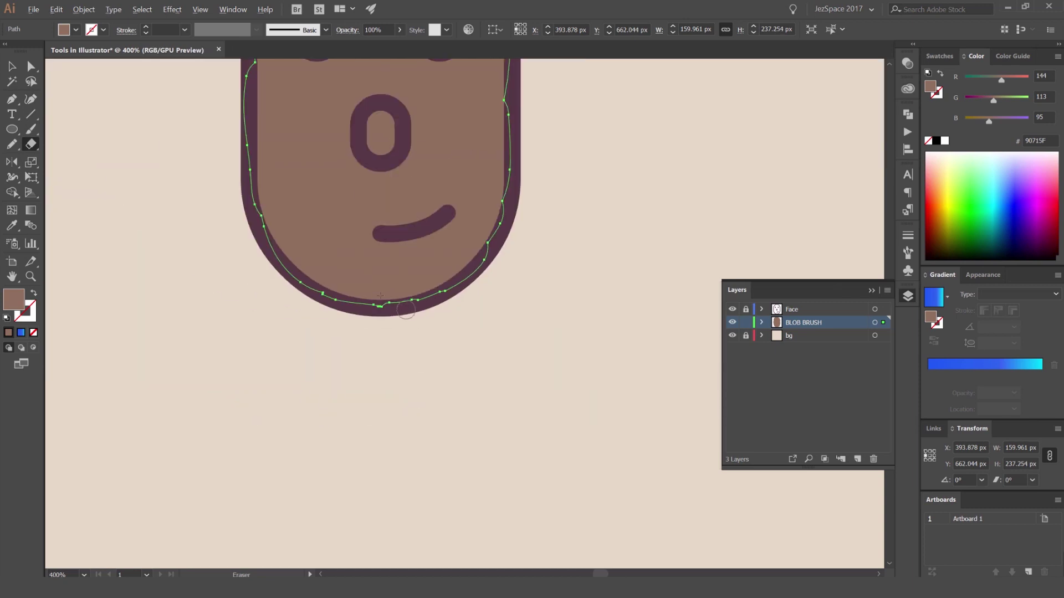
# Erase the brown paint that spills past the left side and the top of the head outline
pyautogui.press('space')
pyautogui.moveTo(366, 283); pyautogui.dragTo(544, 467)
pyautogui.moveTo(416, 246); pyautogui.dragTo(419, 299)
pyautogui.scroll(2, 451, 190)
pyautogui.moveTo(603, 217)
pyautogui.mouseDown()
pyautogui.moveTo(458, 272)
pyautogui.moveTo(392, 332)
pyautogui.moveTo(350, 439)
pyautogui.mouseUp()
pyautogui.hscroll(3, 406, 194)
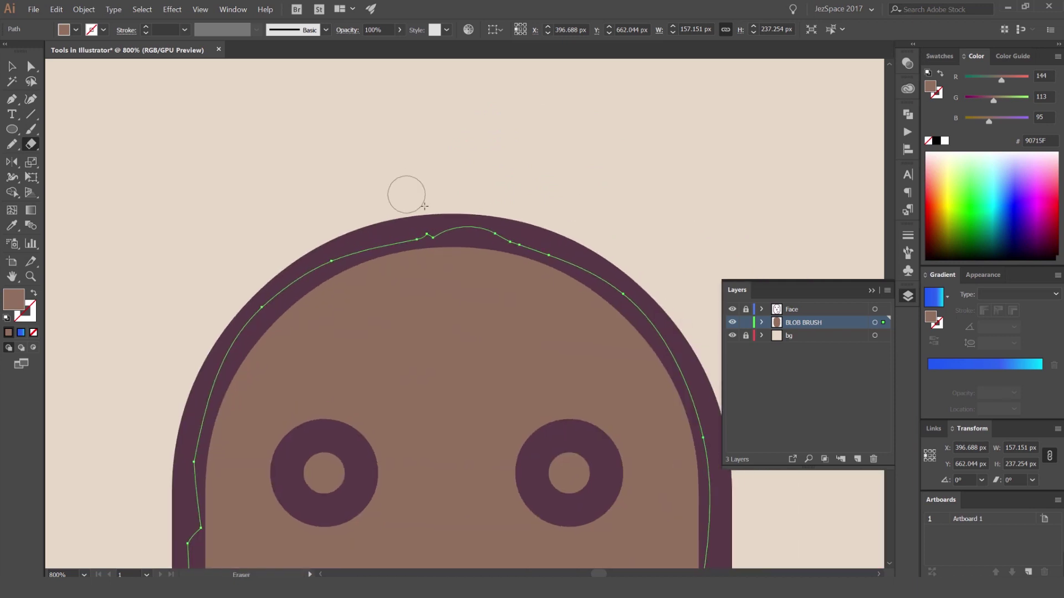
pyautogui.moveTo(407, 210)
pyautogui.mouseDown()
pyautogui.moveTo(563, 245)
pyautogui.moveTo(643, 304)
pyautogui.moveTo(550, 230)
pyautogui.moveTo(501, 241)
pyautogui.moveTo(385, 223)
pyautogui.mouseUp()
# Move the brown shape to the left, clear of the line-art face, and undo the move
pyautogui.scroll(-3, 644, 305)
pyautogui.press('v')
pyautogui.click(613, 231)
pyautogui.scroll(-2, 562, 244)
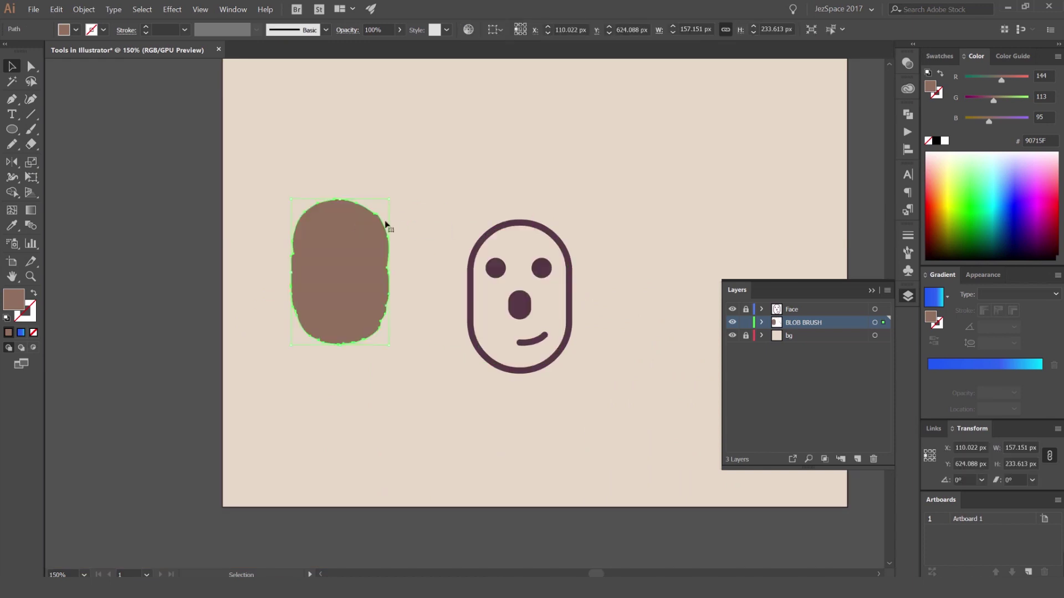
pyautogui.hotkey('ctrl', 'z')
# Move the brown shape partly aside, pull the dark eye fill out from the right eye, and undo both moves
pyautogui.click(586, 247)
pyautogui.scroll(2, 549, 271)
pyautogui.moveTo(548, 260); pyautogui.dragTo(468, 268)
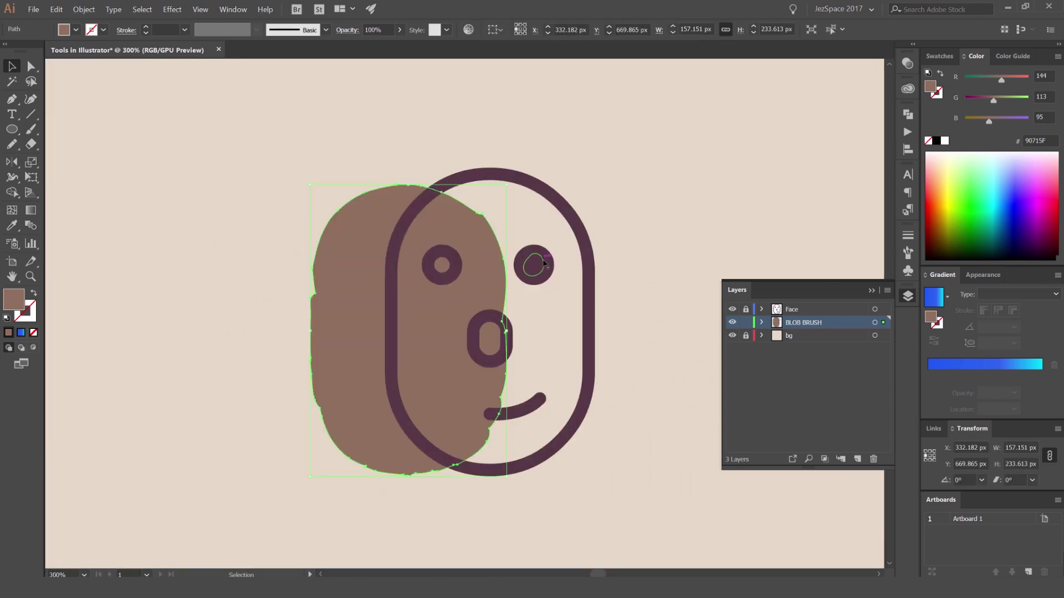
pyautogui.click(535, 265)
pyautogui.moveTo(535, 266); pyautogui.dragTo(610, 253)
pyautogui.hotkey('ctrl', 'z')
pyautogui.hotkey('ctrl', 'z')
pyautogui.click(659, 230)
# Select the brown face shape and recolour it with the lighter brown swatch
pyautogui.scroll(-2, 649, 228)
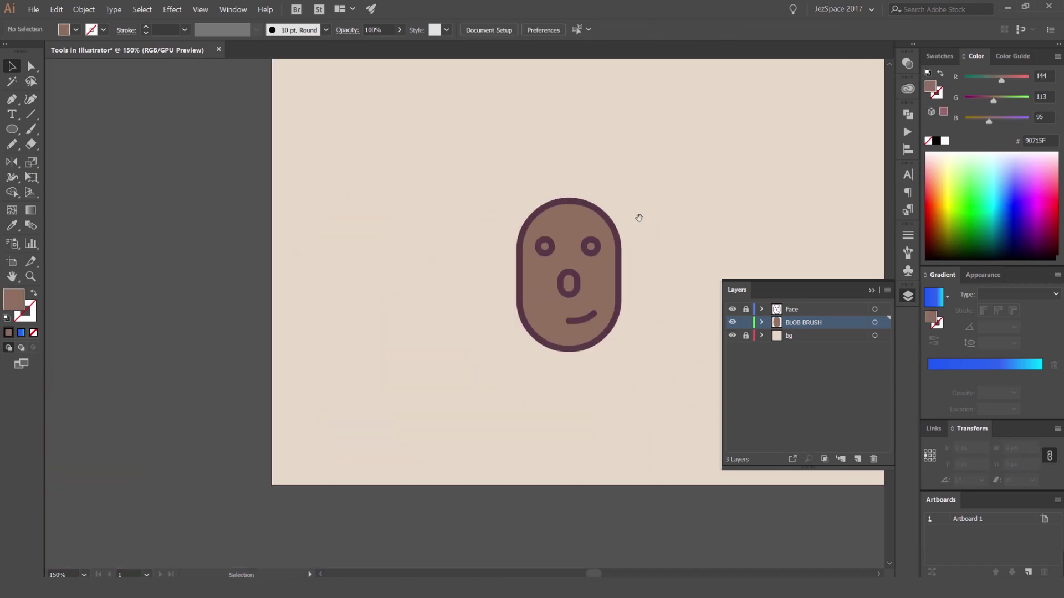
pyautogui.moveTo(639, 217); pyautogui.dragTo(536, 229)
pyautogui.click(501, 293)
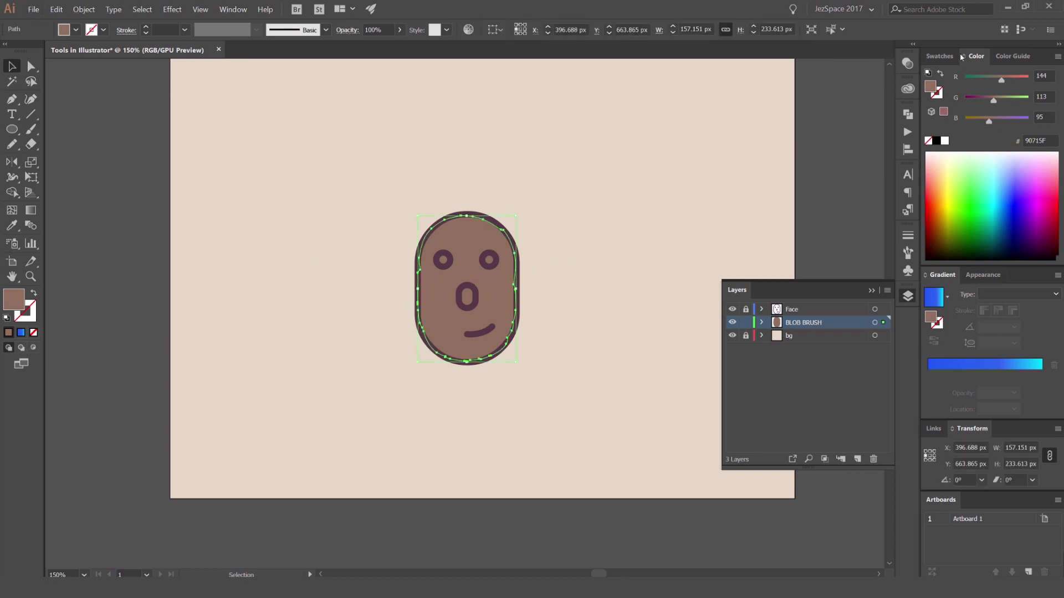
pyautogui.click(940, 56)
pyautogui.click(965, 116)
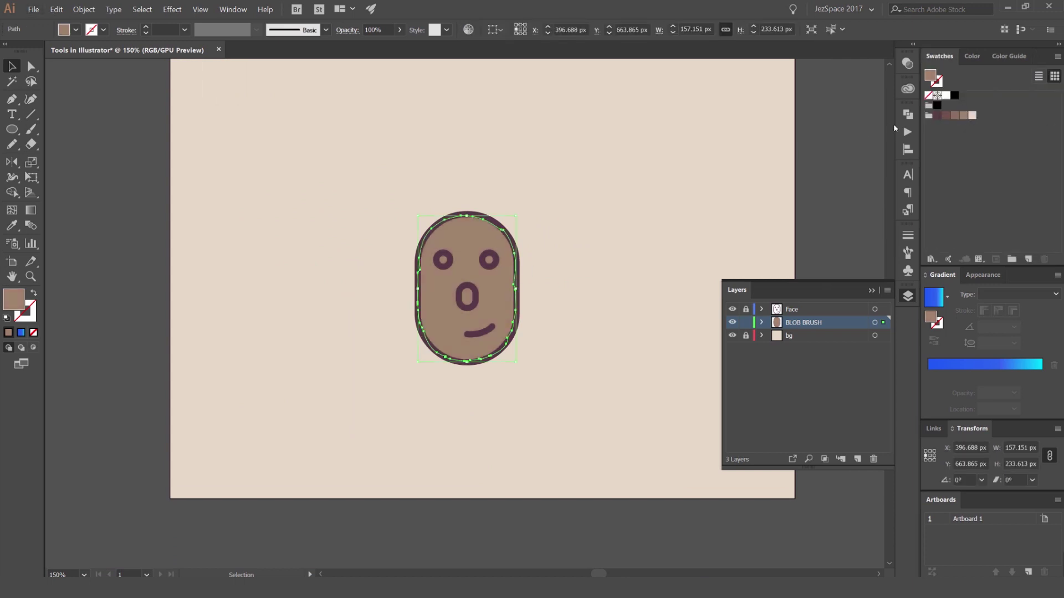
# Try the darker swatches on the face shape, return it to the lighter brown, and hide the layer list
pyautogui.click(938, 116)
pyautogui.click(713, 158)
pyautogui.hotkey('ctrl', 'z')
pyautogui.click(946, 116)
pyautogui.click(954, 116)
pyautogui.click(963, 116)
pyautogui.click(907, 296)
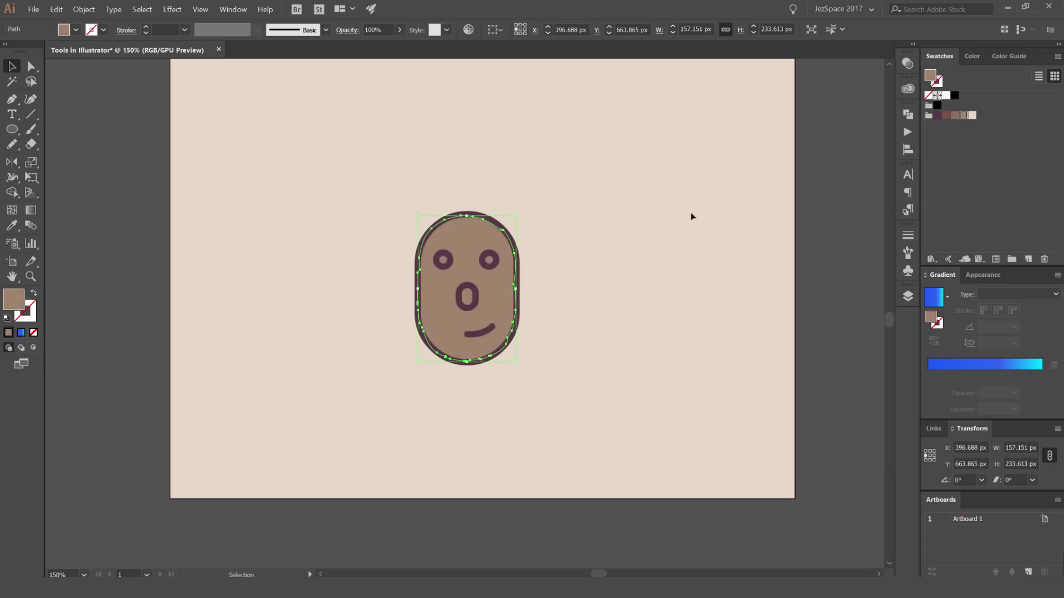